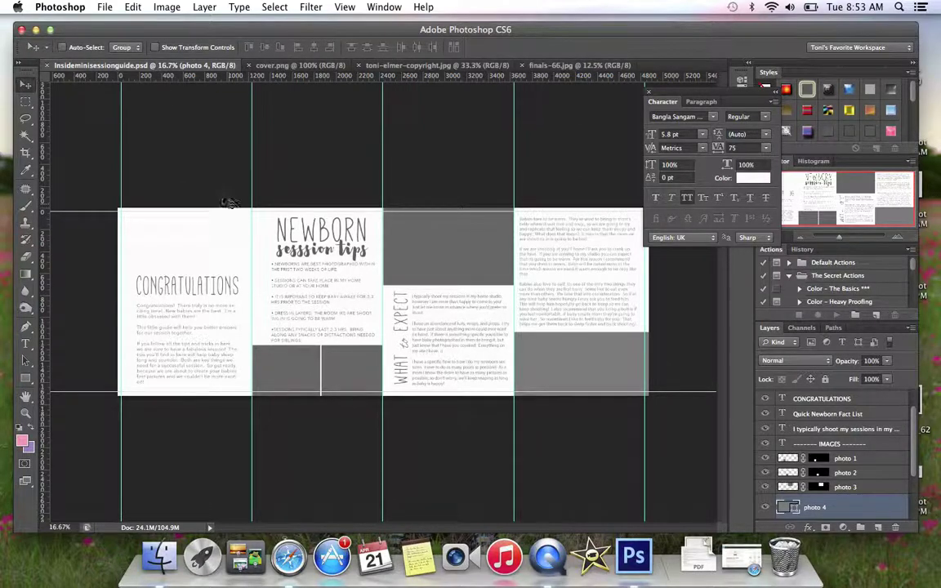
Look through the open cover, copyright photo and session guide documents, finishing on the newborn photo finals-66.jpg
left_click(287, 64)
left_click(375, 66)
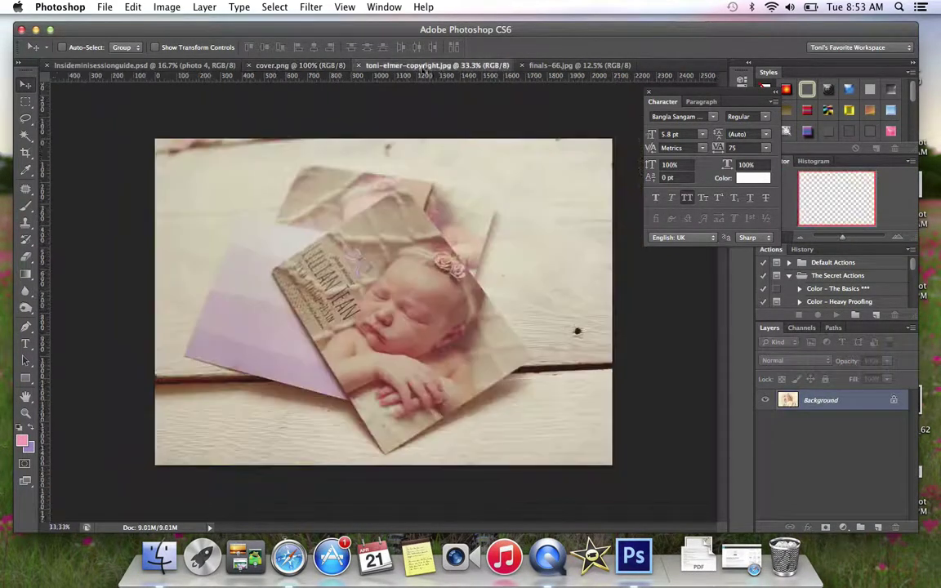
left_click(568, 67)
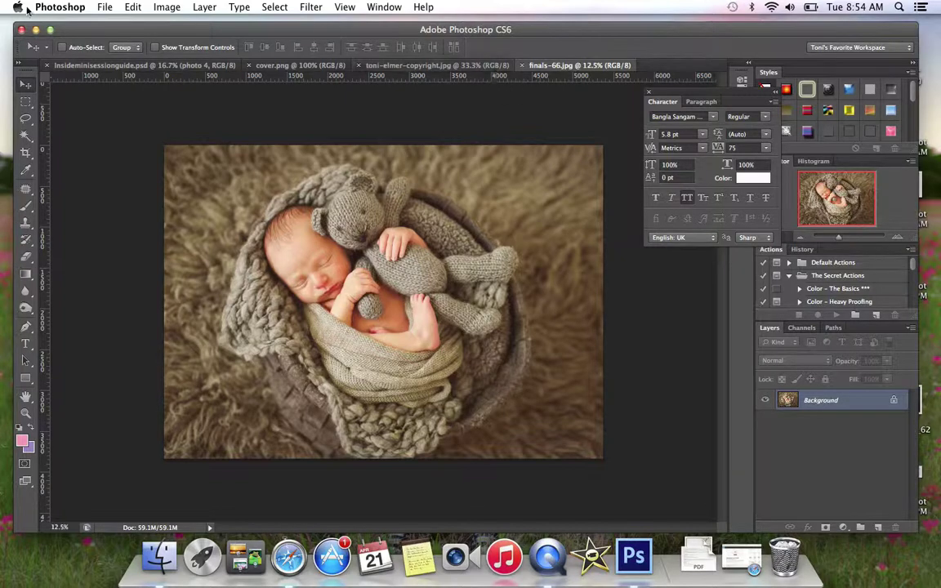
left_click(81, 64)
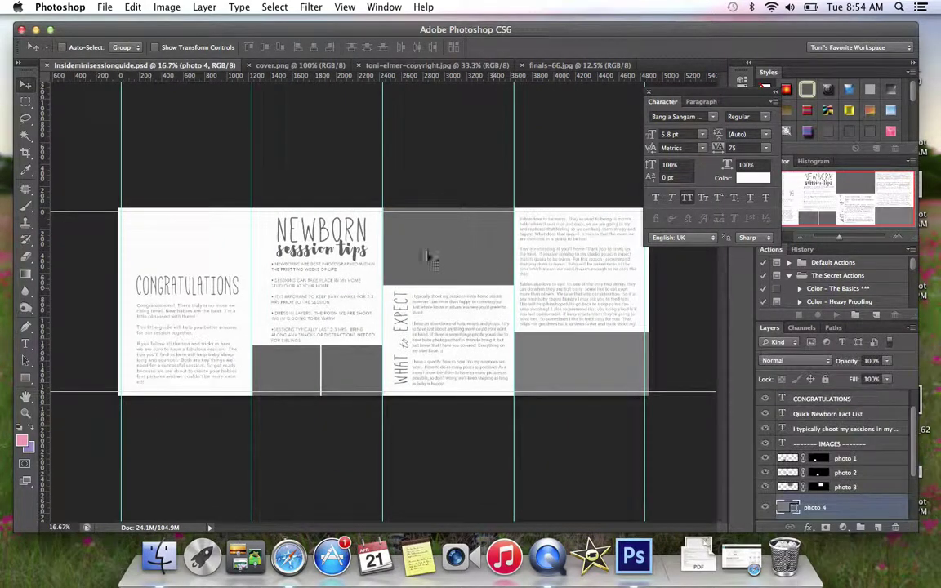
left_click(561, 64)
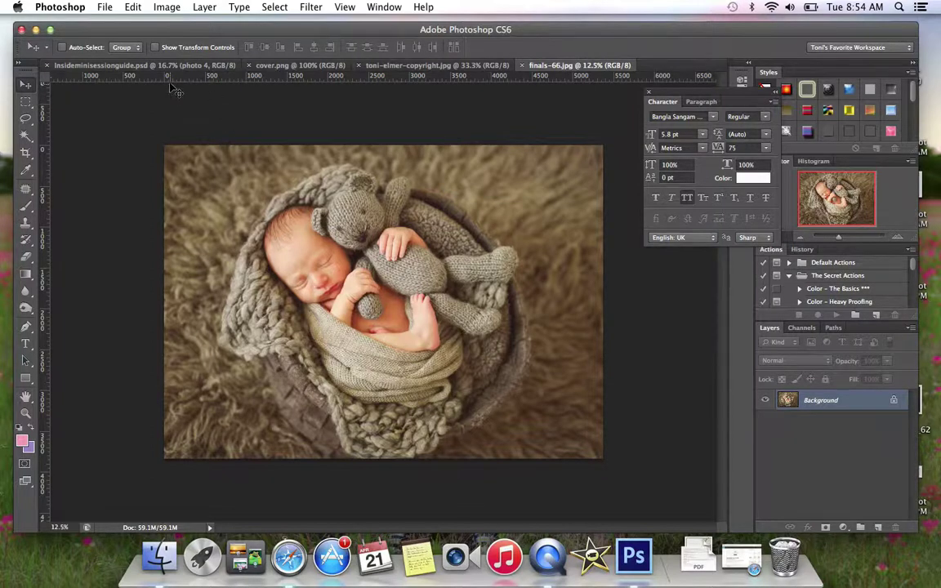
left_click(163, 8)
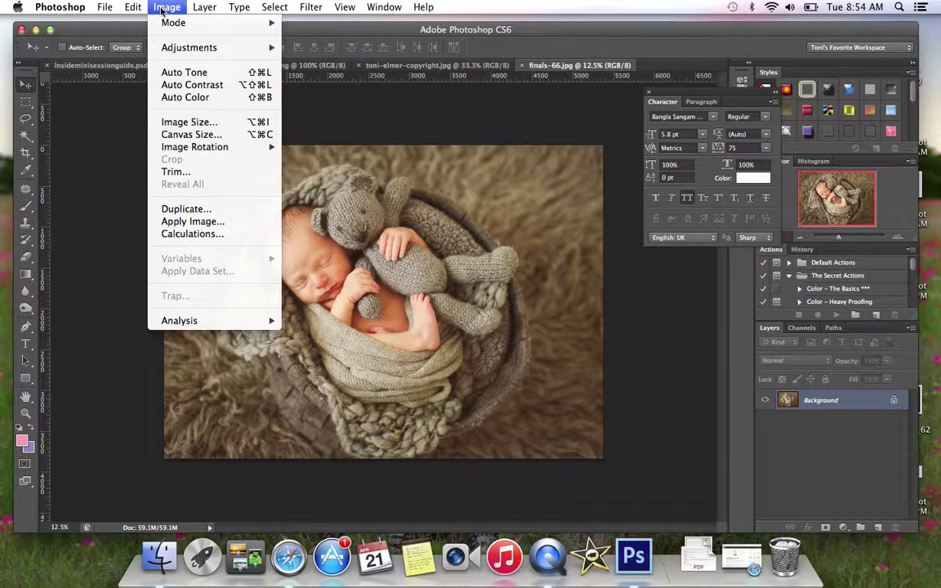
left_click(85, 161)
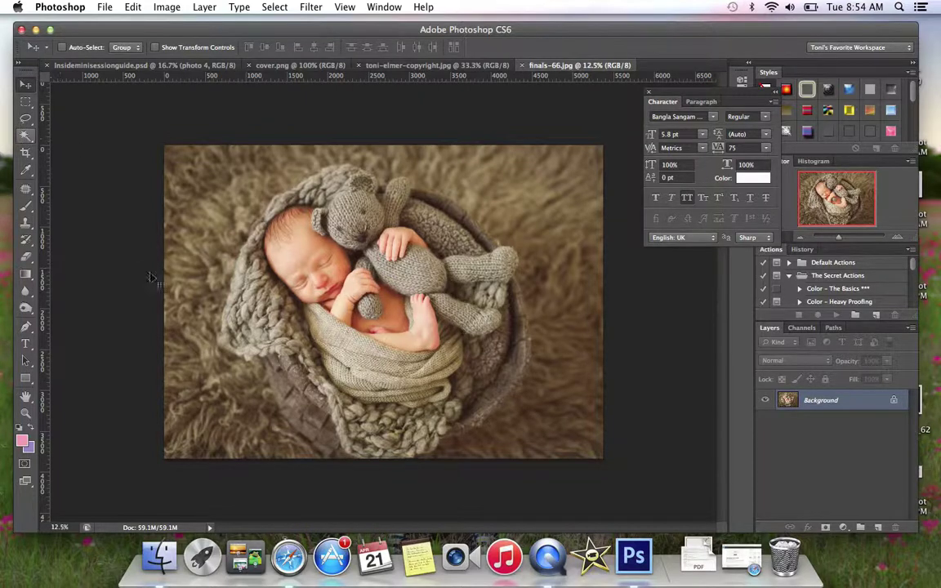
Select the knitted teddy bear's body and legs with the Magic Wand, adding each part to the selection
left_click(26, 137)
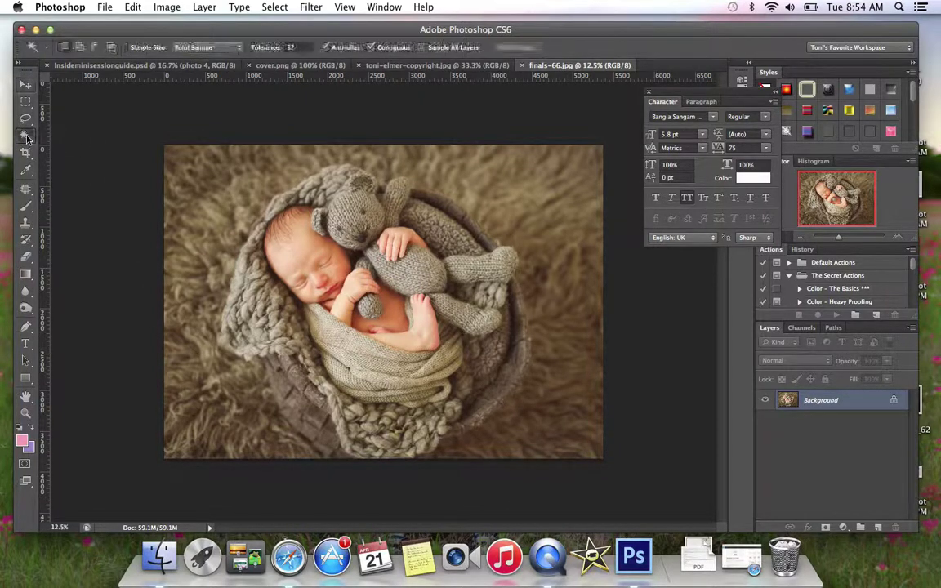
left_click(402, 283)
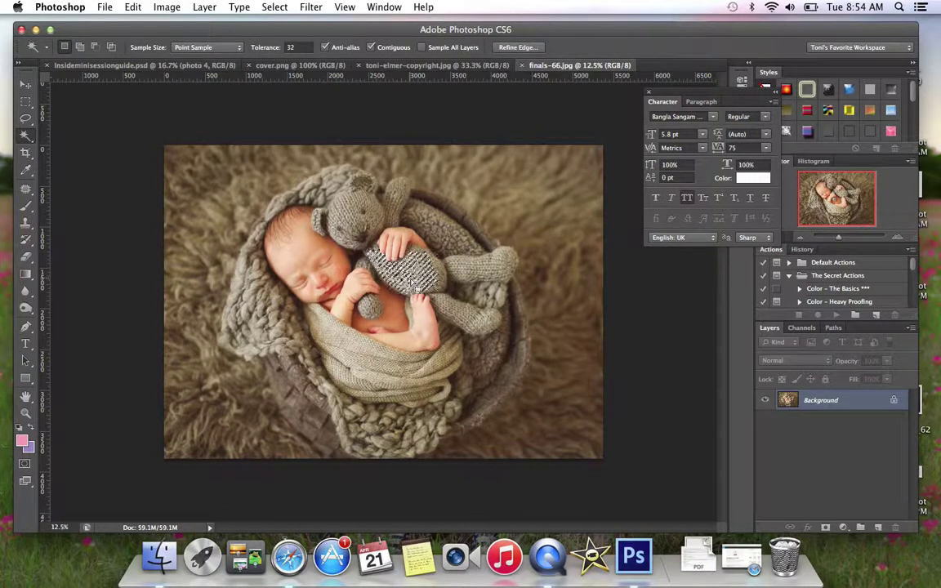
left_click(466, 270, "shift")
left_click(463, 279, "shift")
left_click(454, 309, "shift")
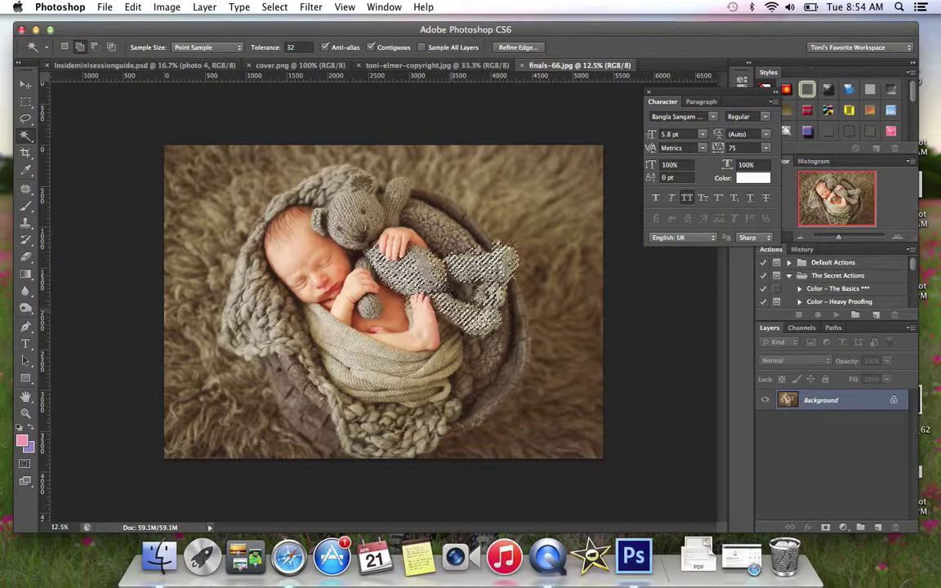
left_click(435, 273, "shift")
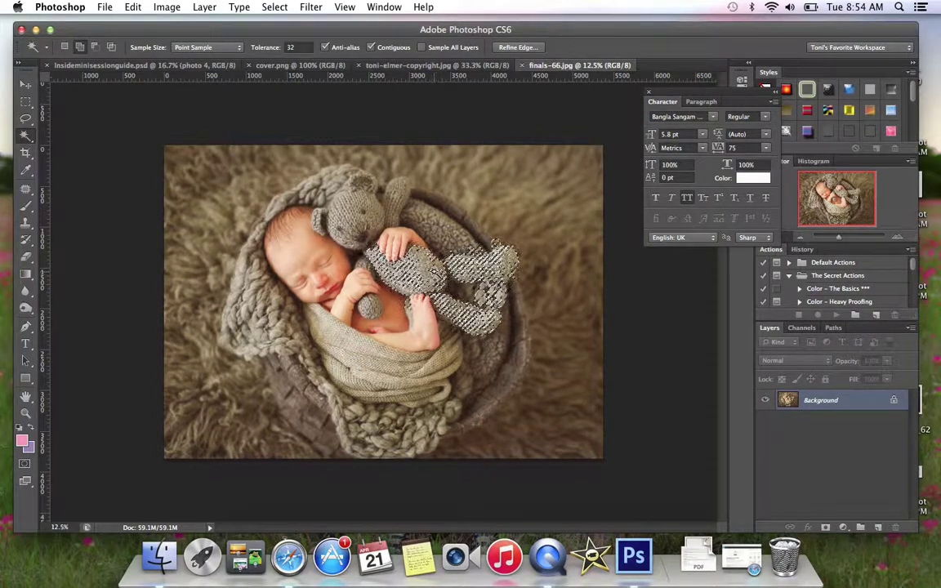
Try Magic Wand selections on the knit blanket and fur background, subtract part of the fur, and deselect everything
left_click(241, 255)
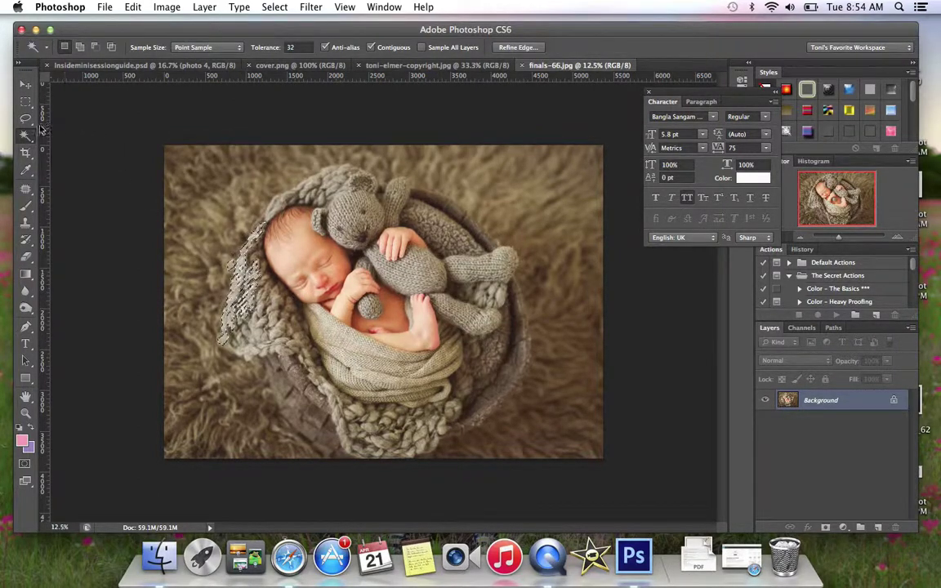
left_click(205, 183)
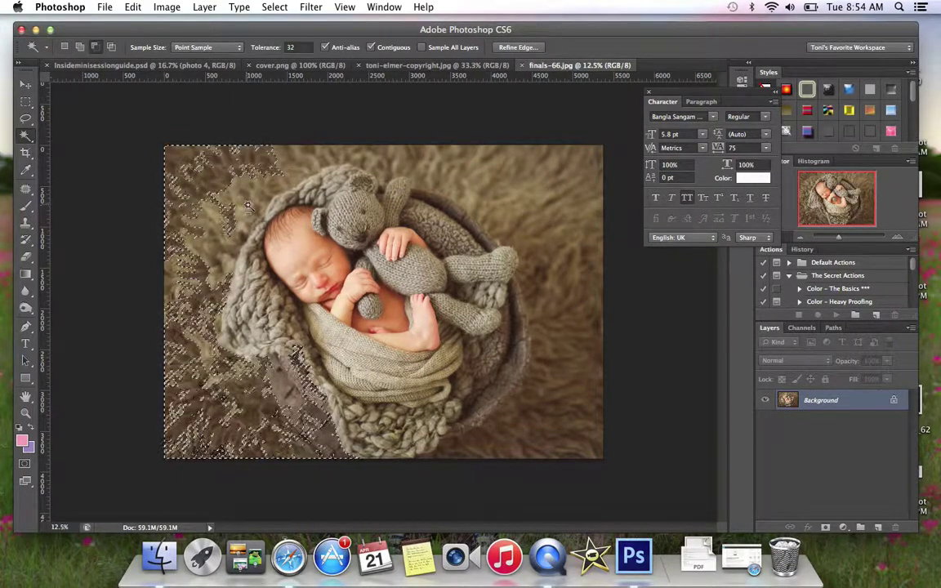
key("alt")
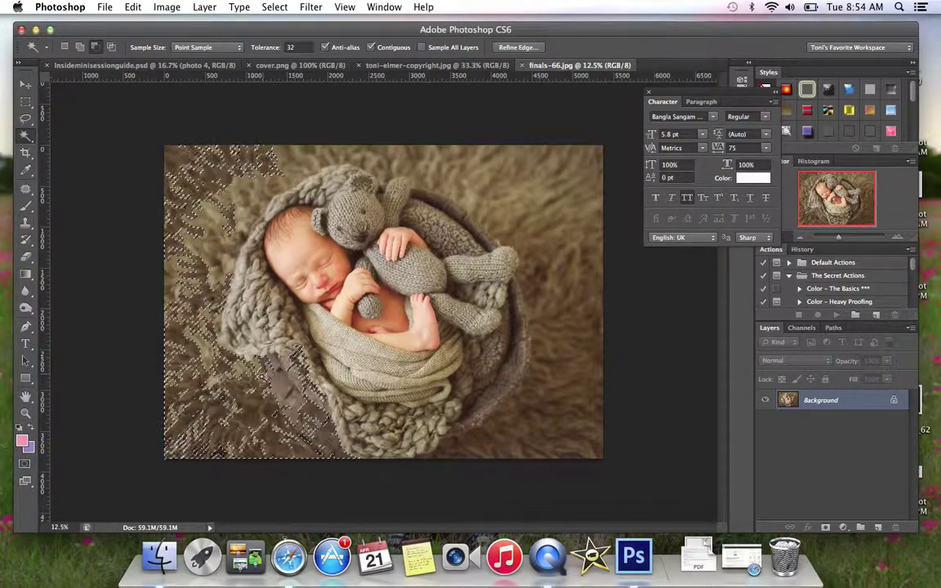
left_click(255, 399, "alt")
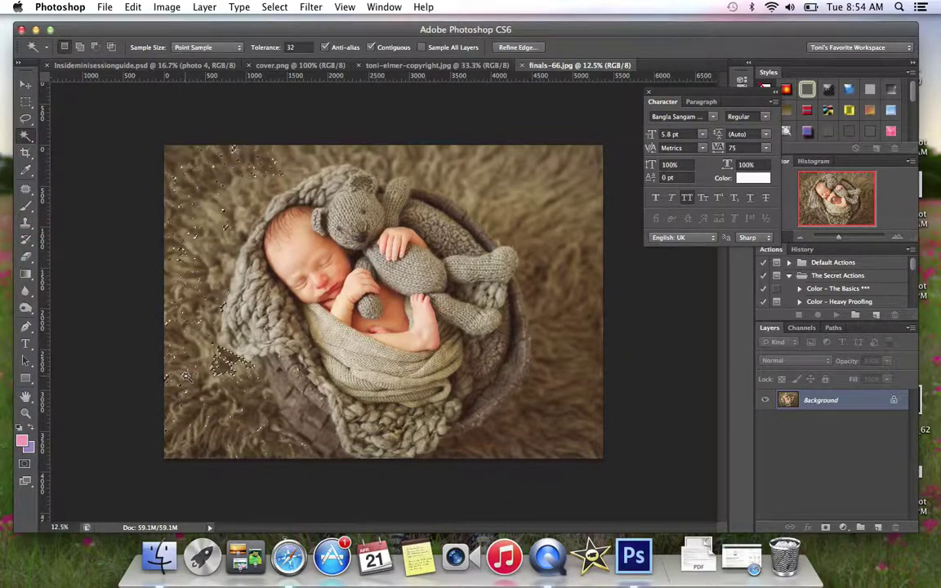
left_click(26, 86)
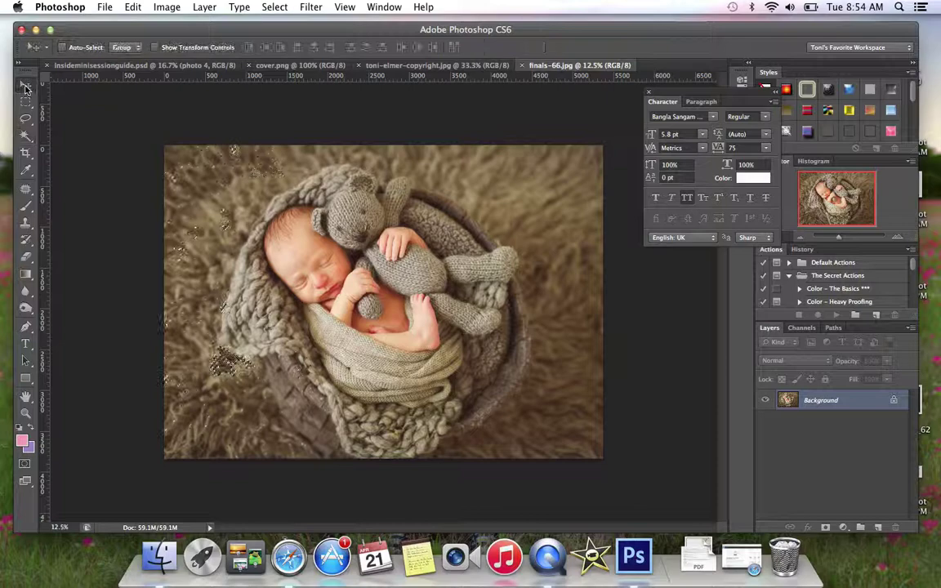
left_click(26, 136)
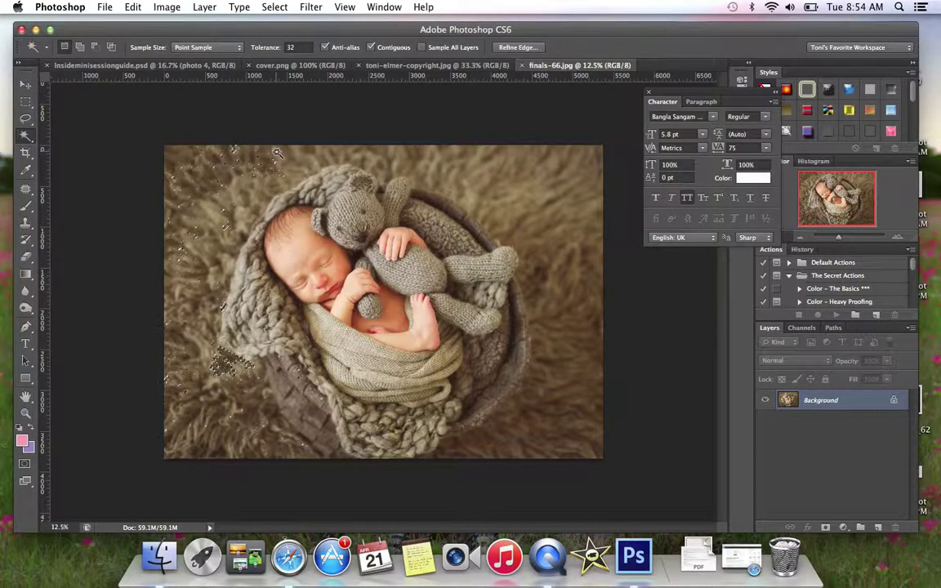
left_click(279, 157)
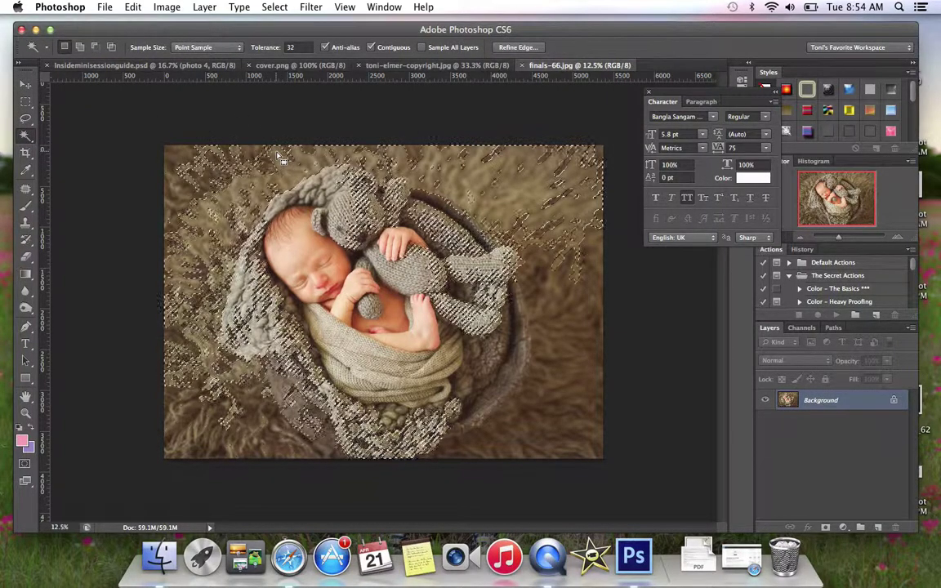
left_click(160, 119)
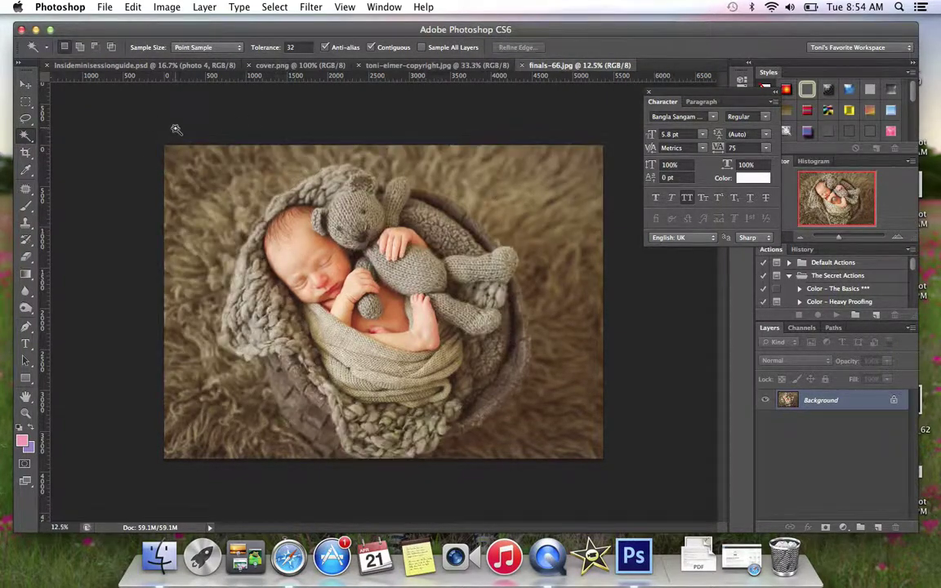
Sample foreground colours with the Eyedropper from the fur rug, the baby's wrap and the outer edge of the knit blanket
left_click(26, 171)
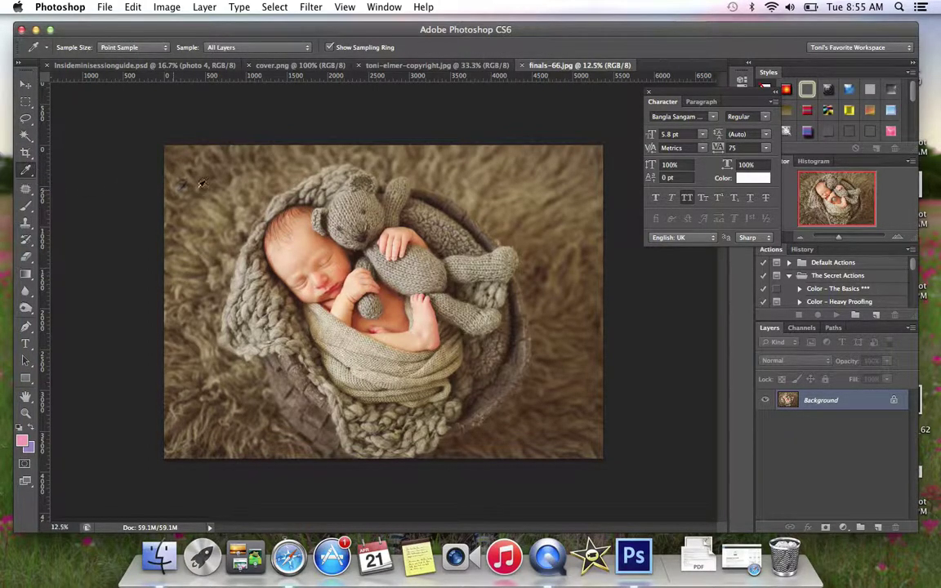
left_click(175, 167)
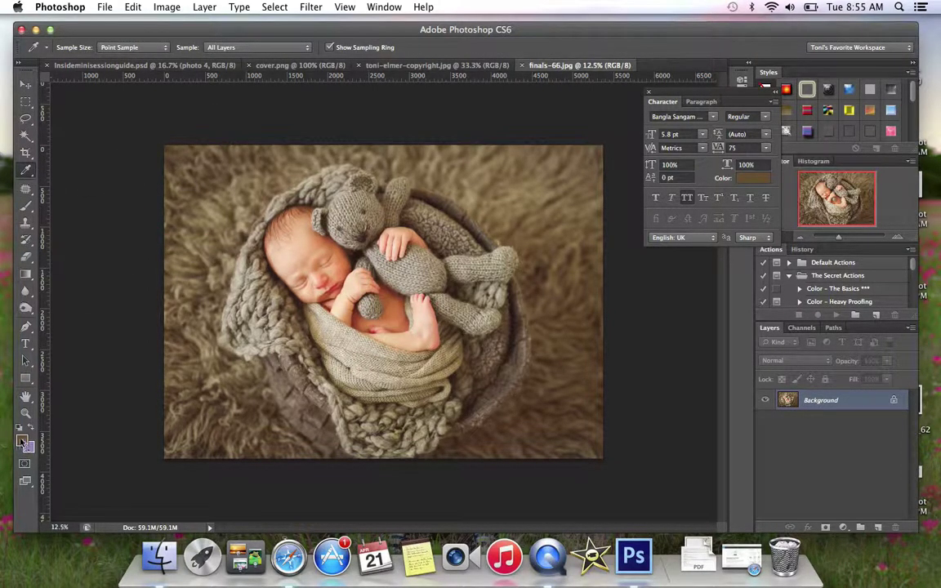
left_click(348, 338)
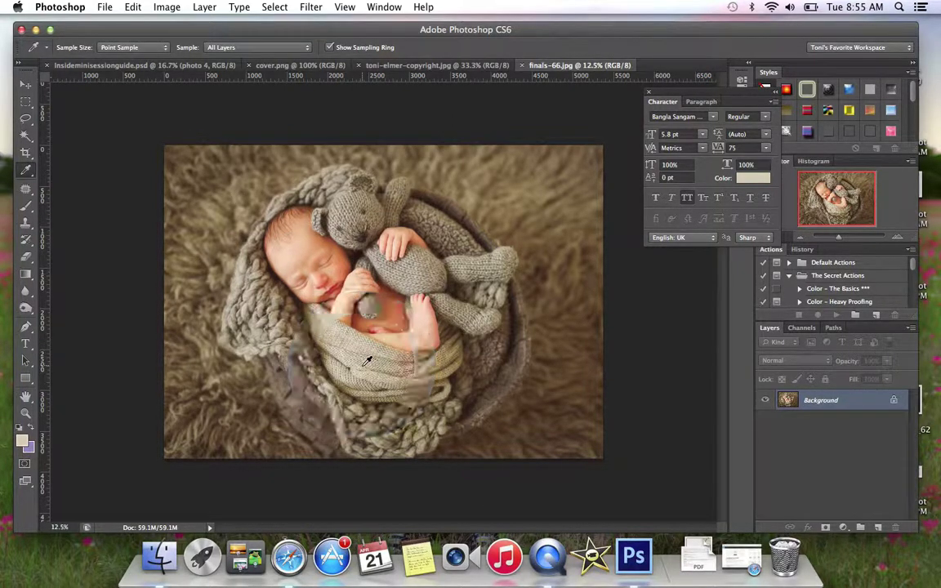
left_click(219, 304)
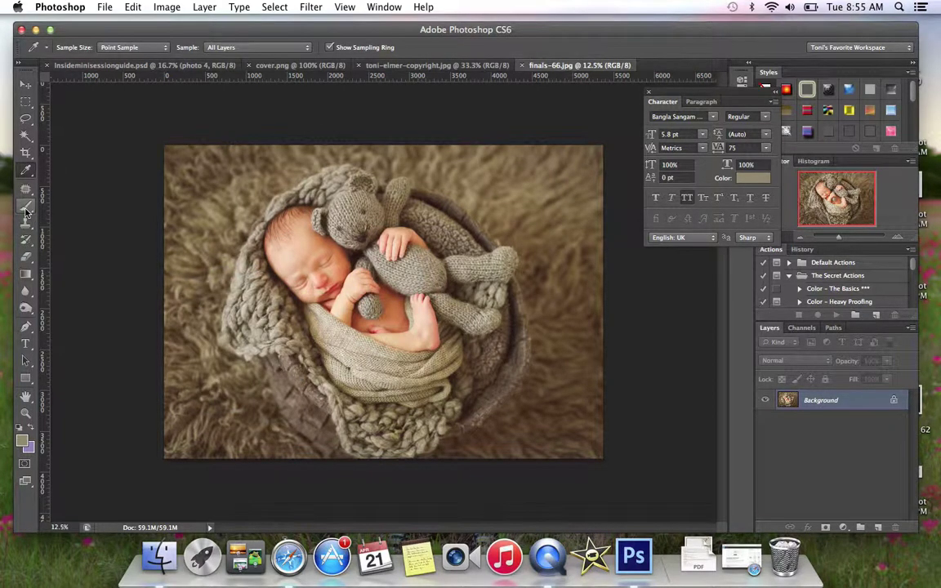
Activate the Clone Stamp and Burn tools in turn, and return to the Move tool
left_click(25, 222)
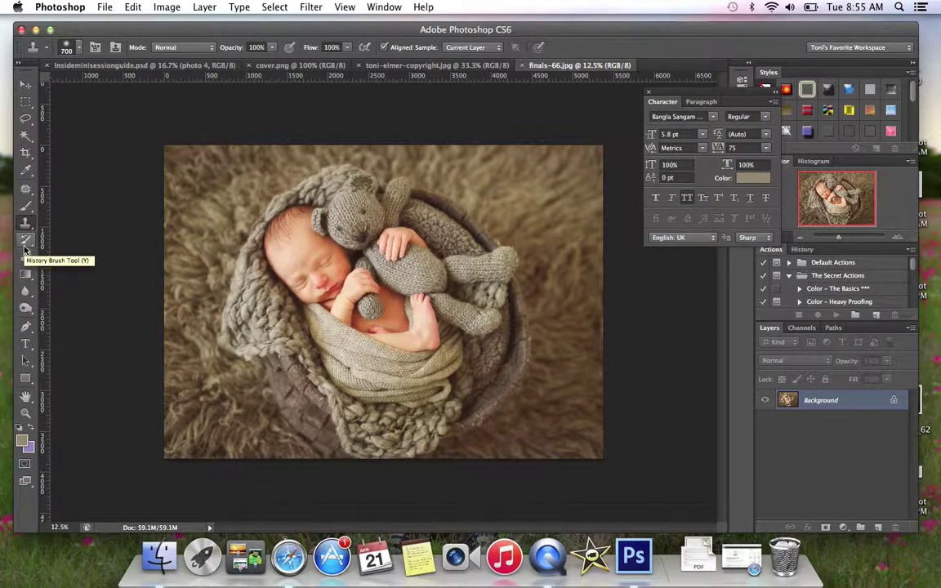
left_click(26, 311)
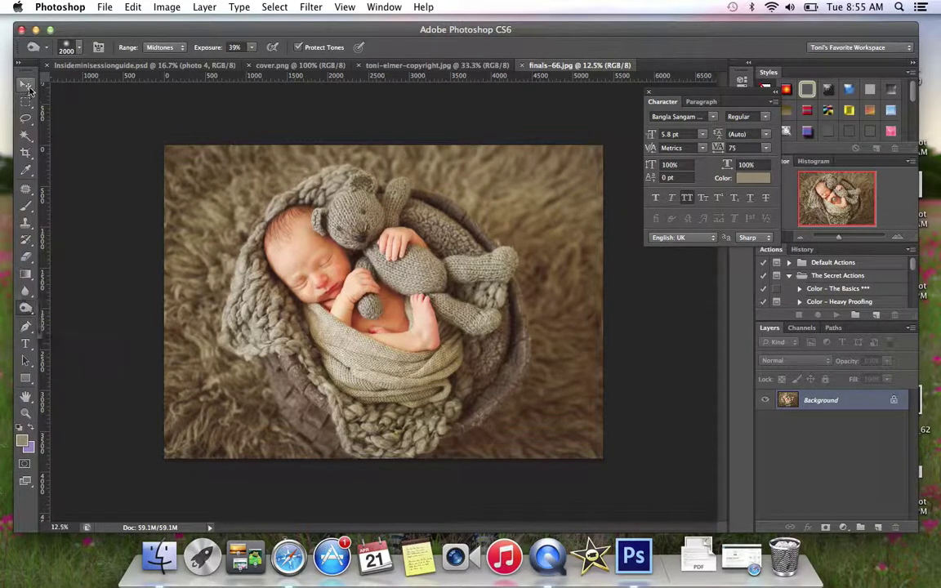
left_click(27, 86)
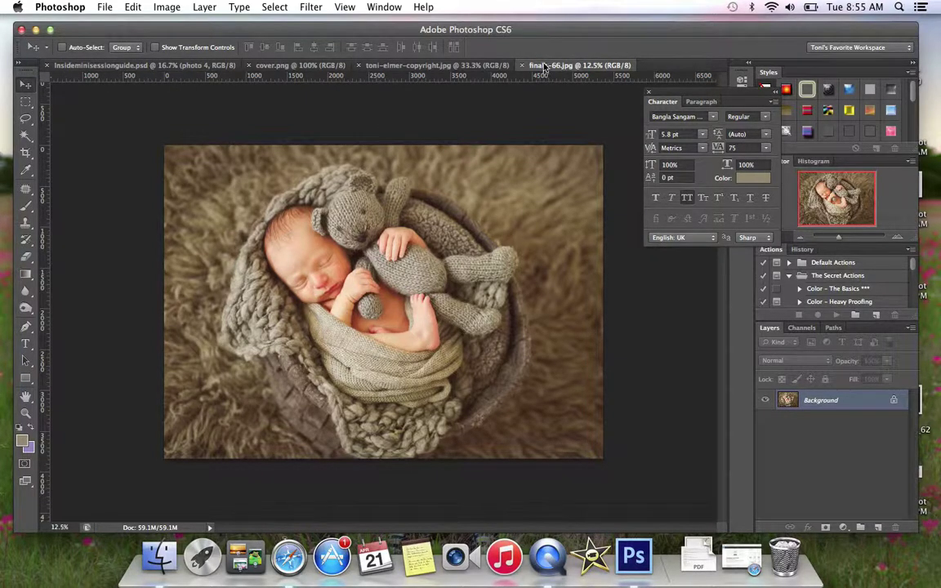
Resize finals-66.jpg to a width of 4 inches at 300 pixels/inch with proportions constrained
left_click(164, 7)
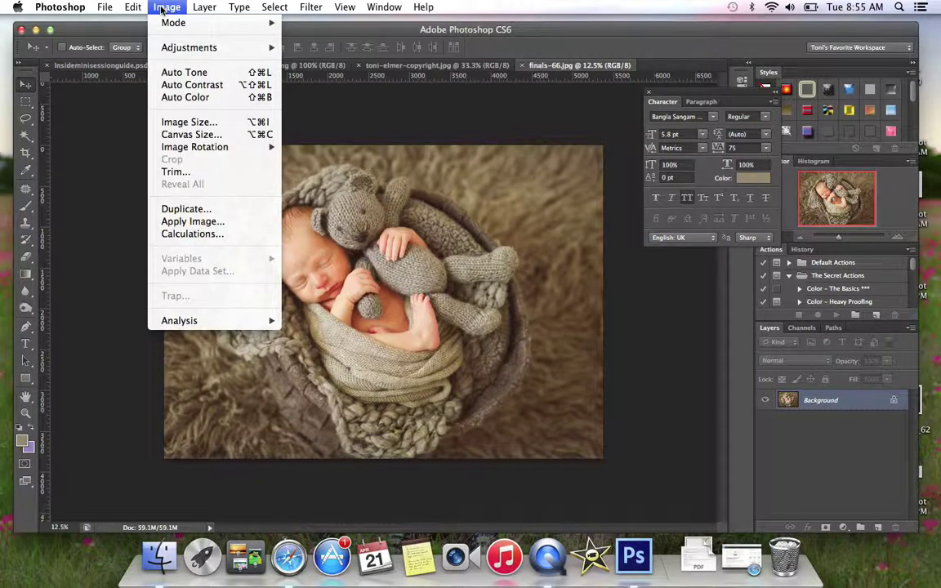
left_click(170, 120)
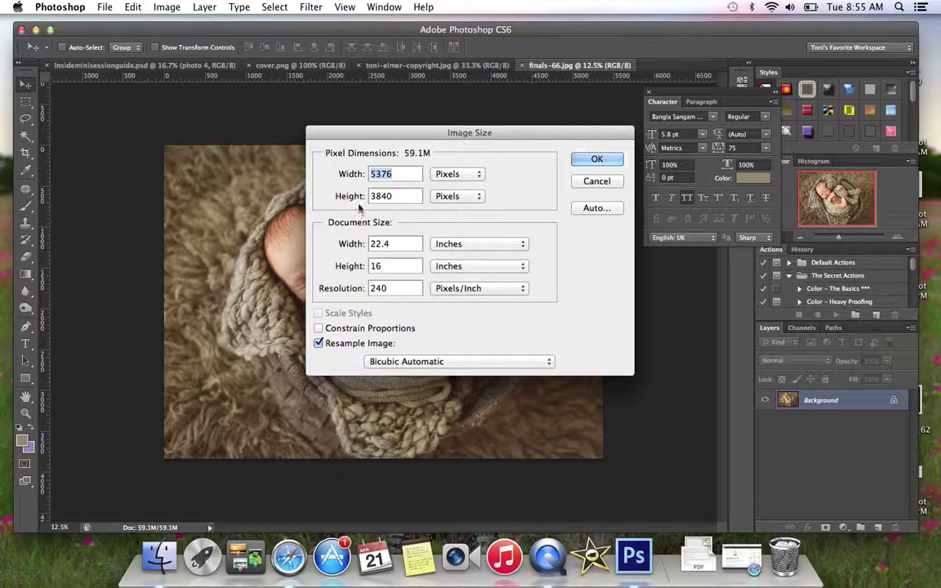
double_click(401, 243)
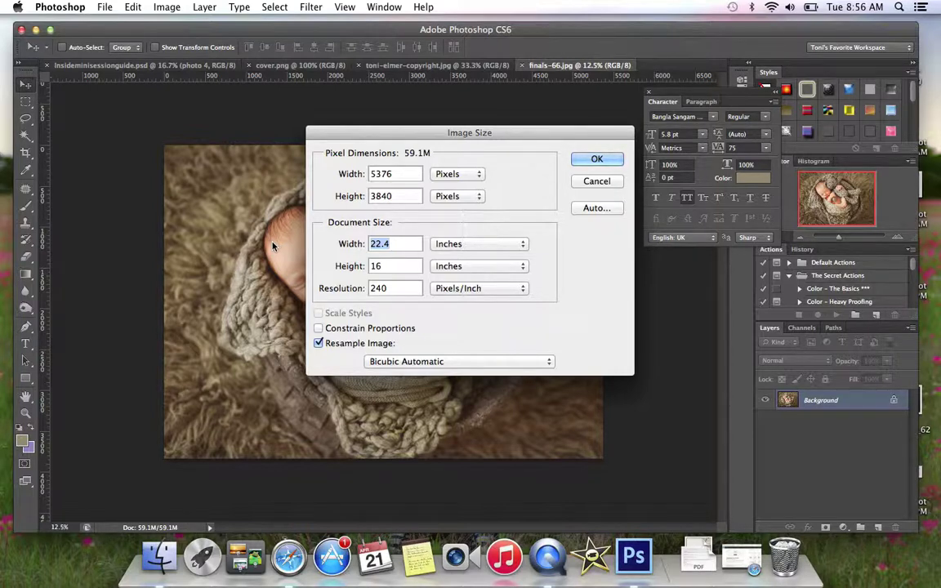
type("4")
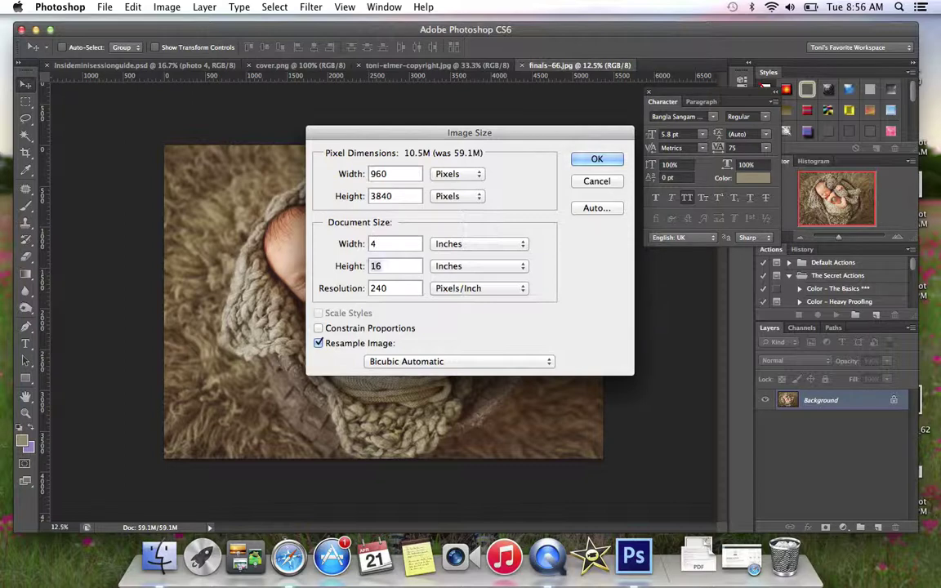
left_click(319, 329)
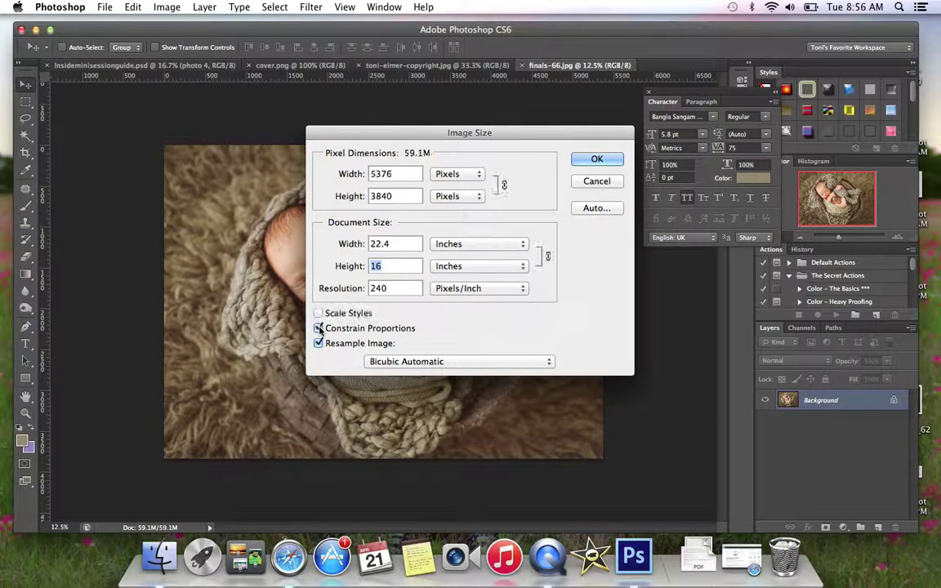
double_click(405, 246)
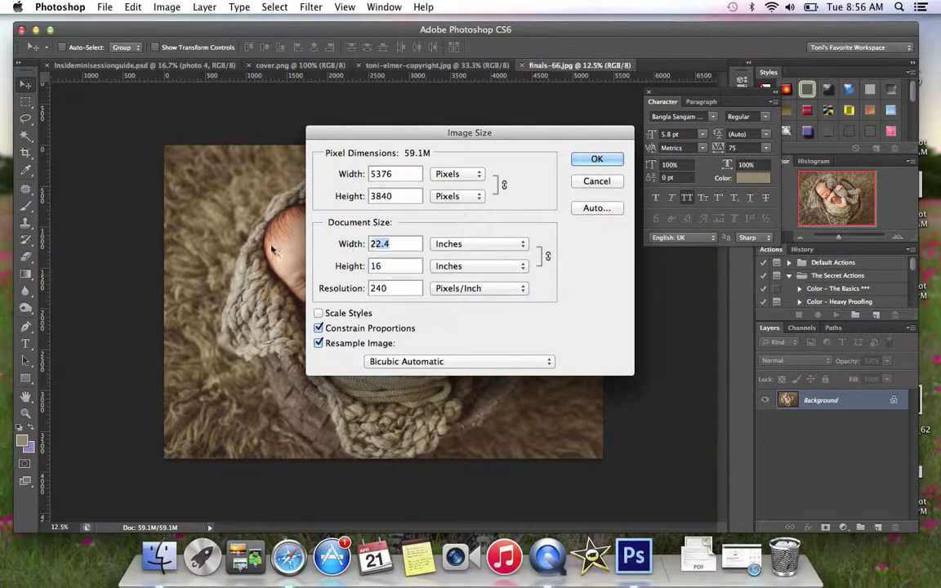
type("4")
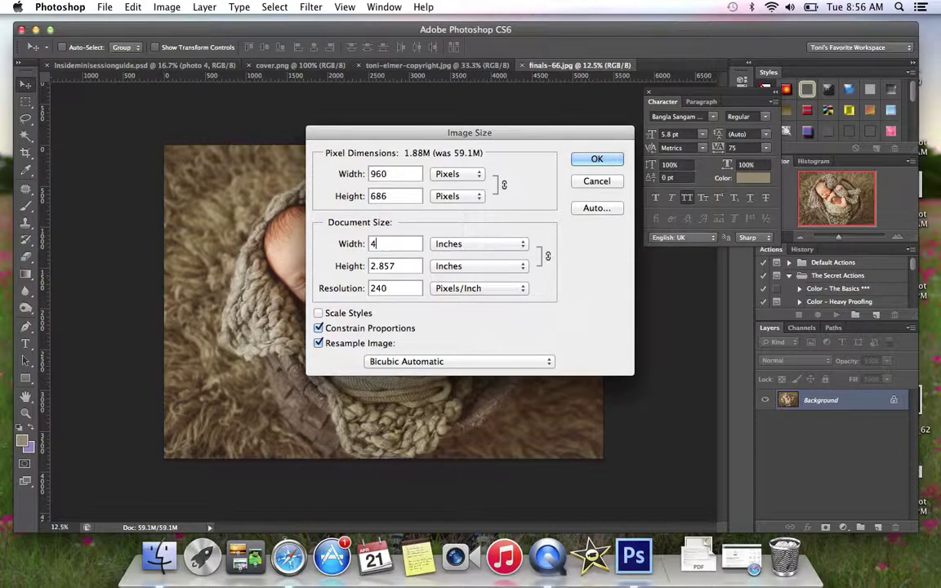
double_click(391, 286)
type("300")
key("Return")
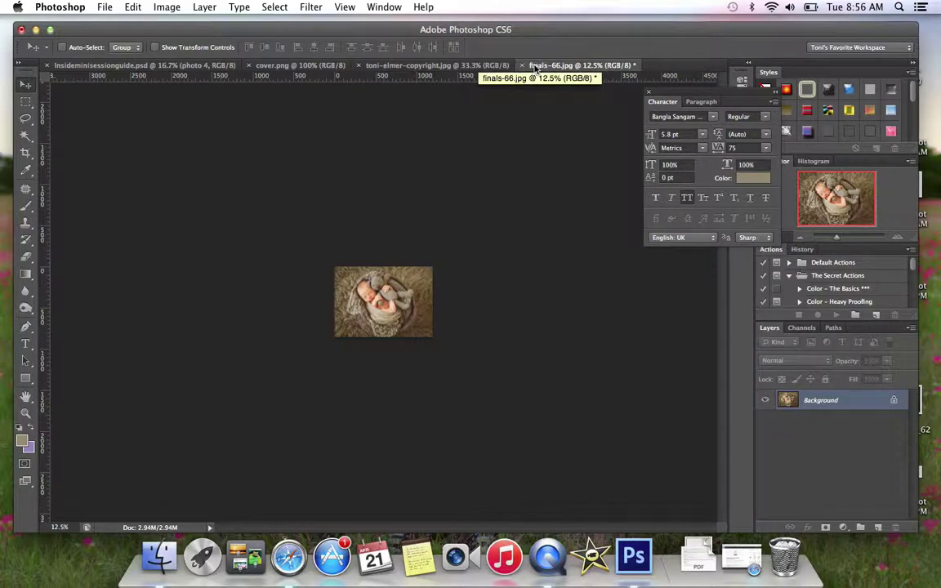
Float finals-66.jpg in its own window and copy its photo into Insideminisessionguide.psd over the placeholder above What to Expect
left_click_drag(538, 71, 525, 23)
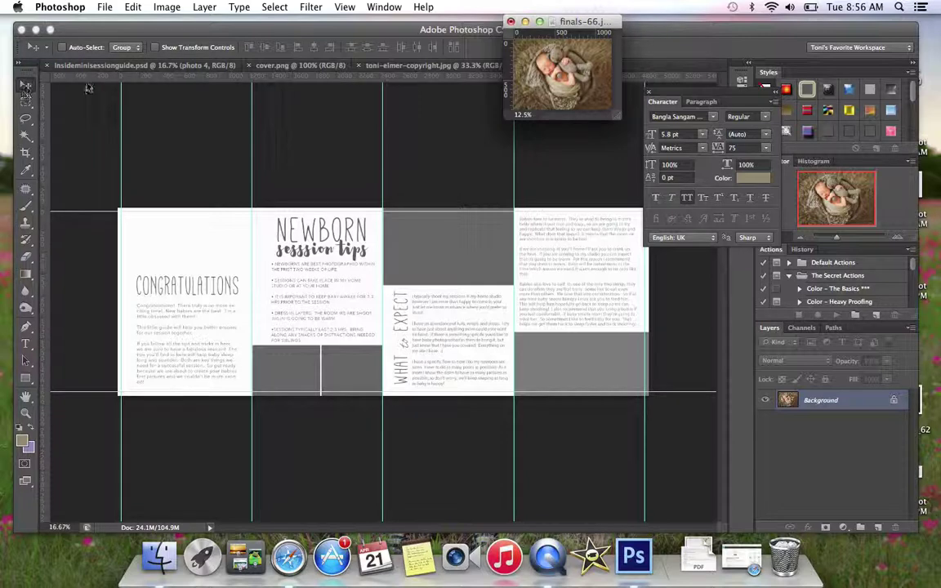
left_click_drag(441, 231, 454, 277)
left_click_drag(455, 274, 457, 273)
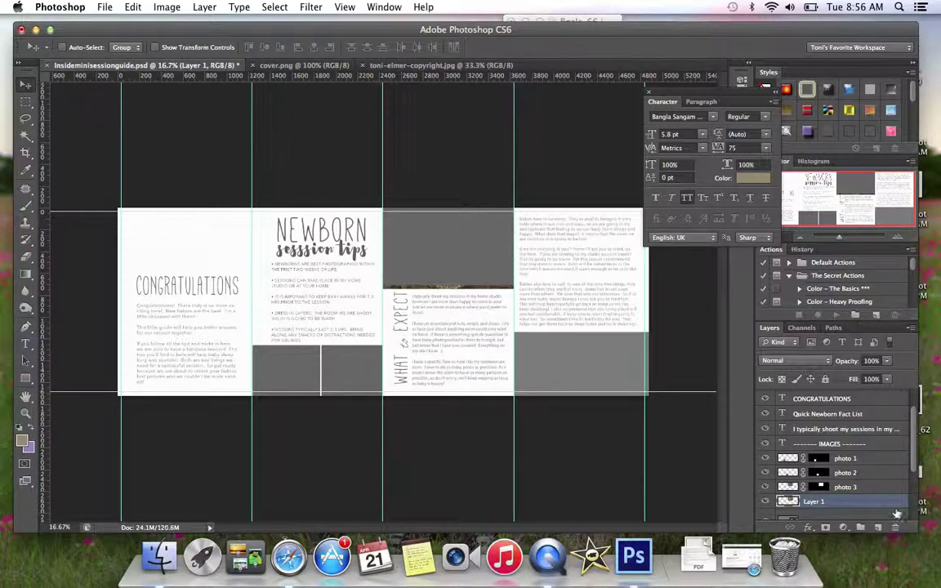
Move the newborn photo's layer directly above photo 3, create a clipping mask, and reposition the photo to fill the placeholder
left_click_drag(883, 504, 883, 485)
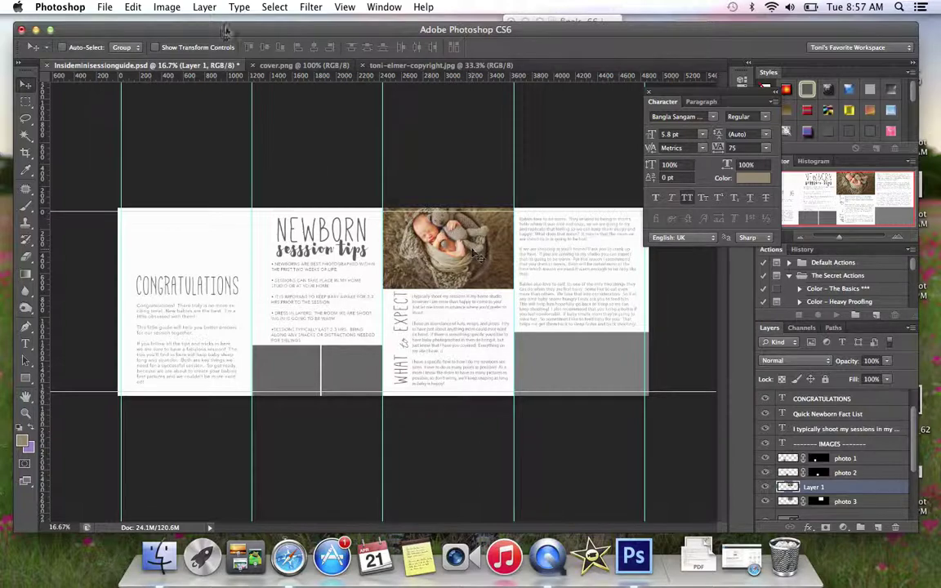
left_click(204, 7)
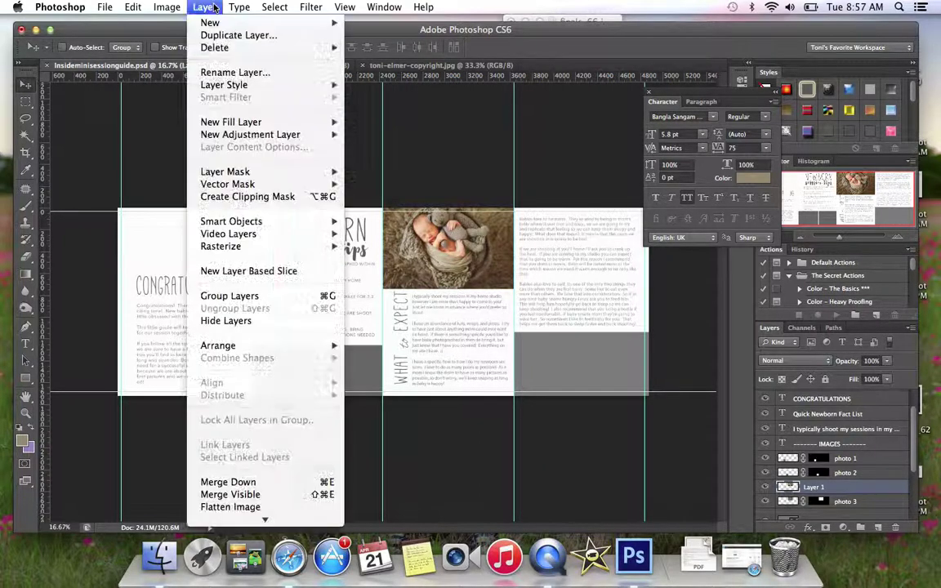
left_click(242, 198)
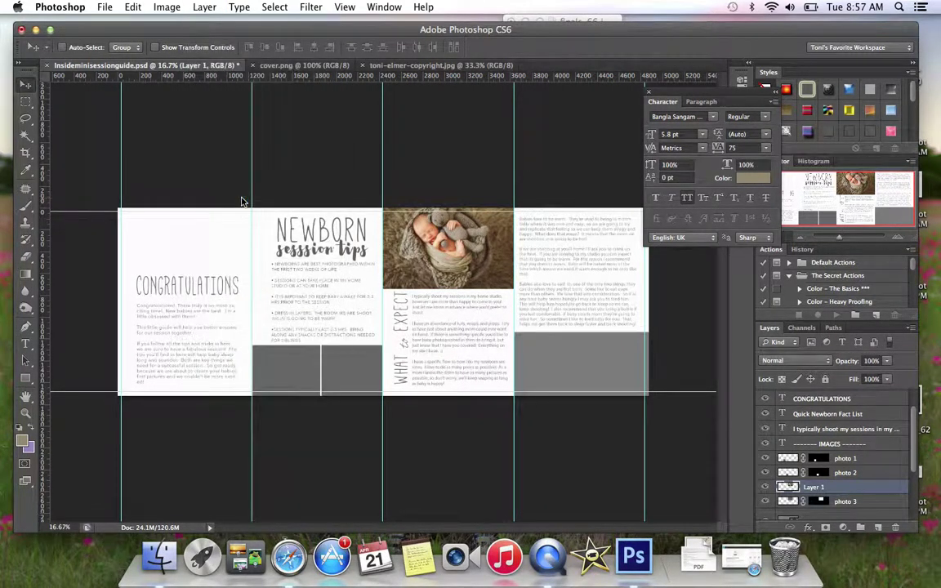
left_click_drag(473, 255, 445, 249)
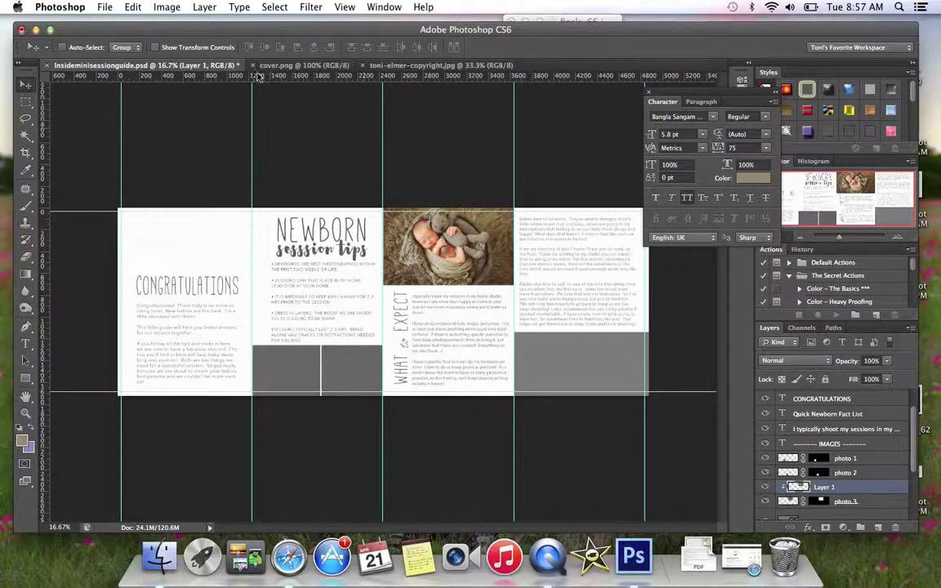
Resize the birth announcement card photo to a width of 2.5 inches with proportions constrained
left_click(390, 65)
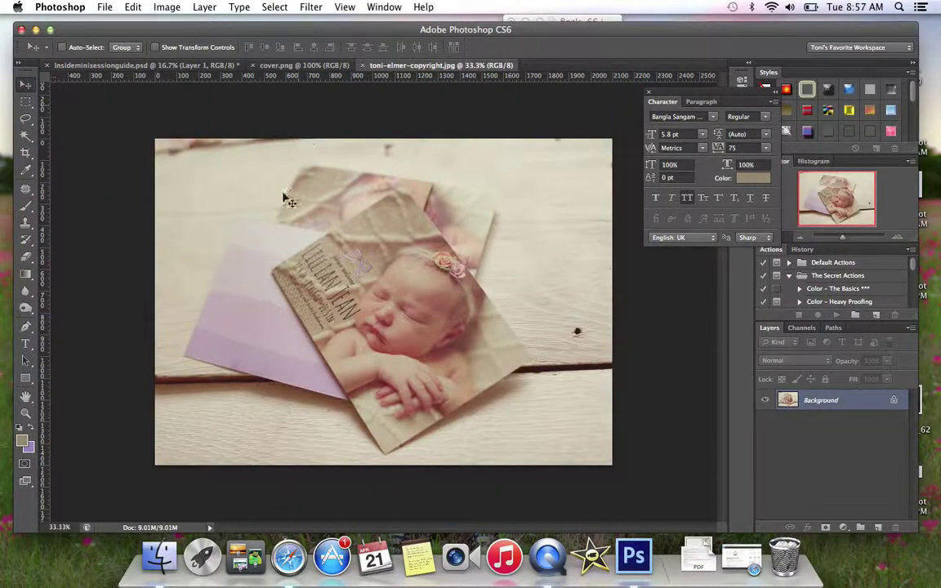
left_click(156, 66)
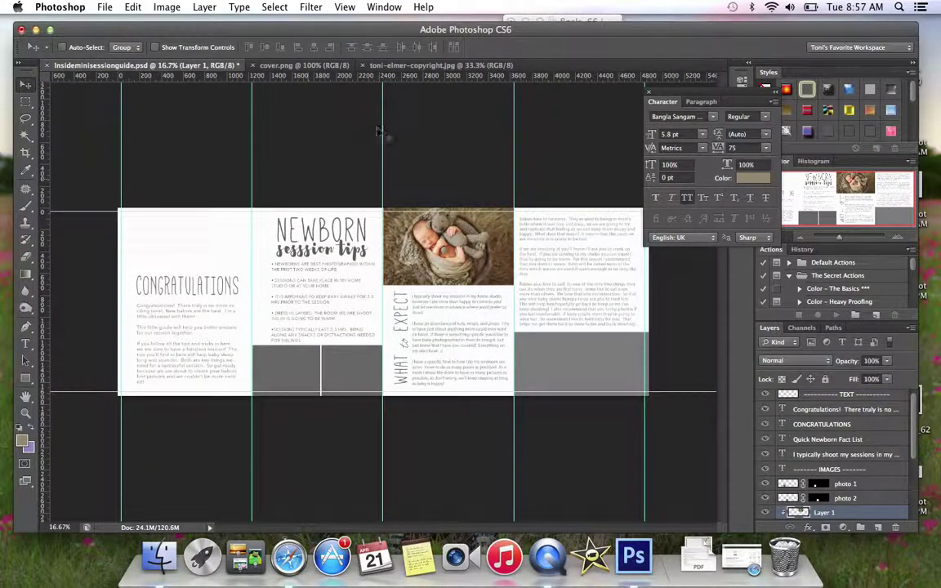
left_click(383, 65)
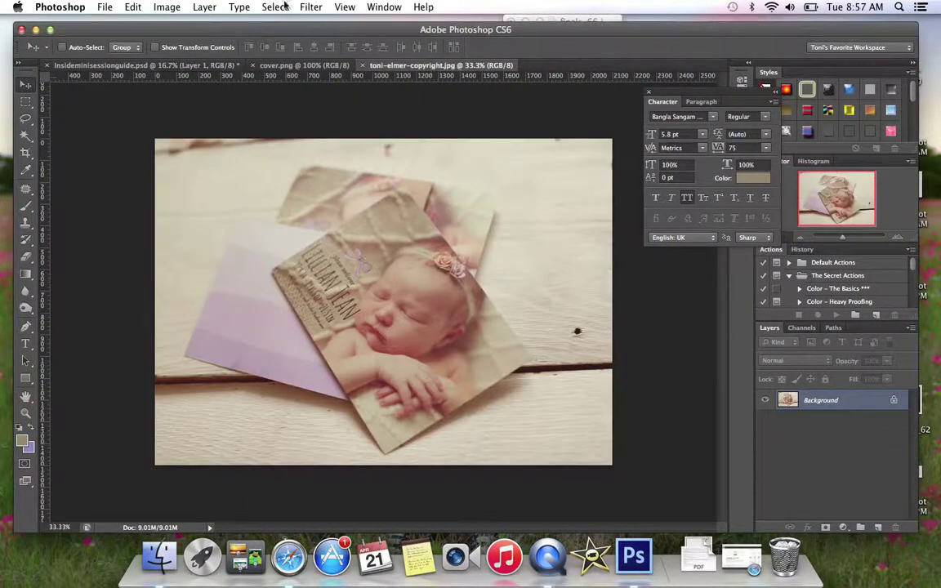
left_click(168, 9)
left_click(181, 122)
double_click(388, 244)
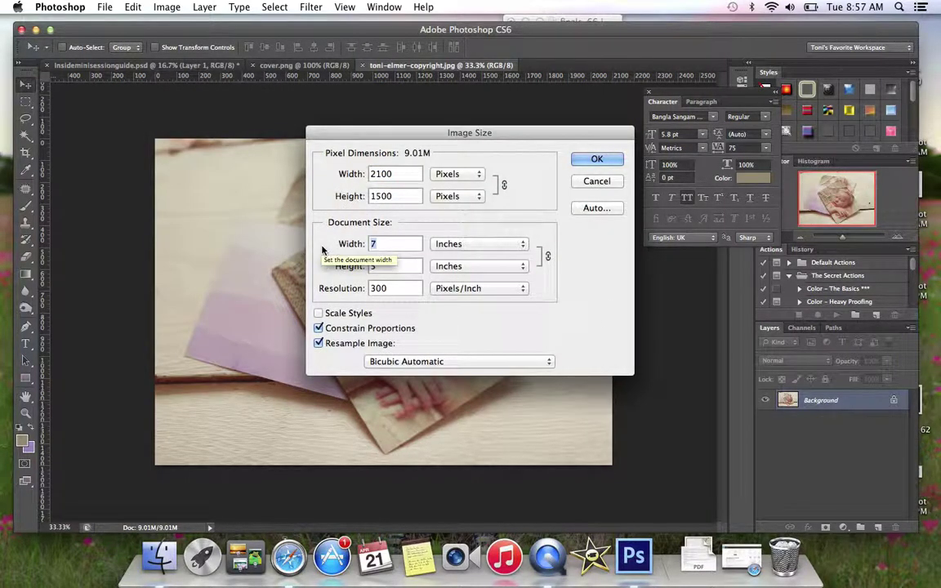
type("2.5")
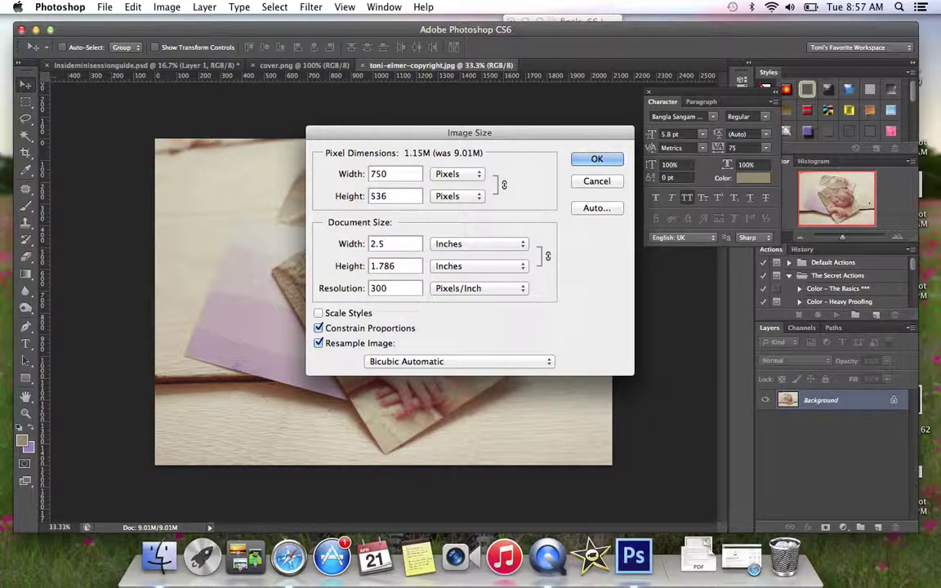
key("Return")
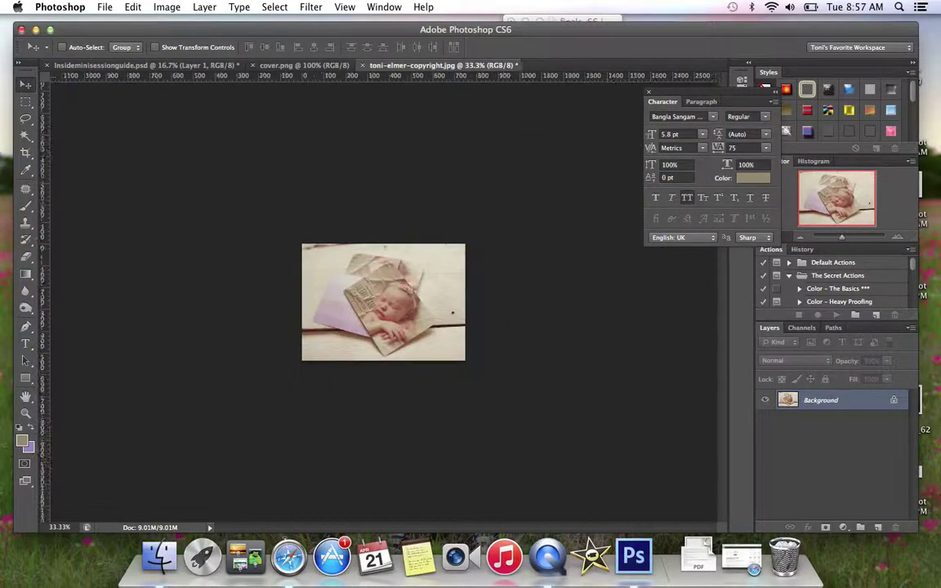
Float the announcement card photo and copy it into Insideminisessionguide.psd over the left placeholder below the Newborn Session Tips text
left_click_drag(393, 65, 366, 65)
left_click_drag(412, 115, 277, 320)
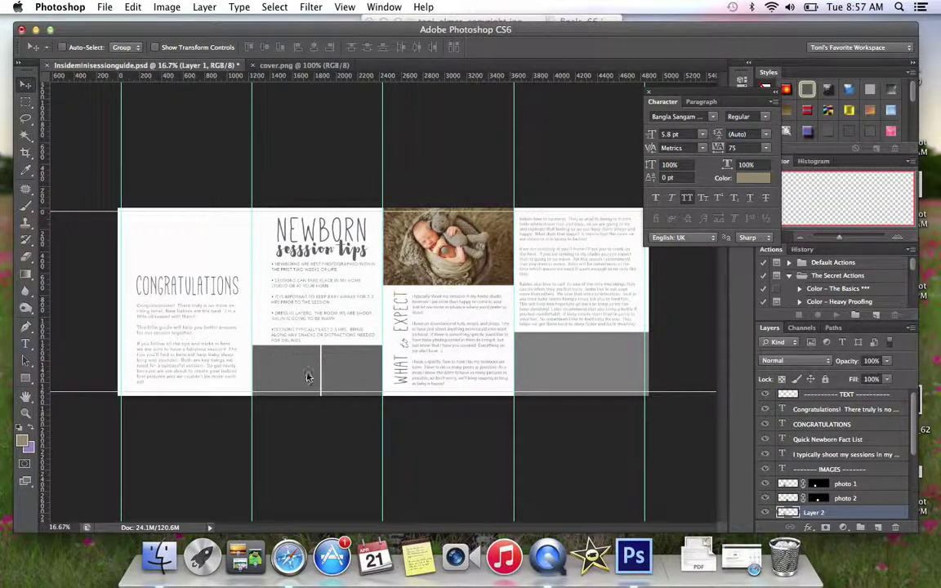
left_click_drag(308, 377, 293, 361)
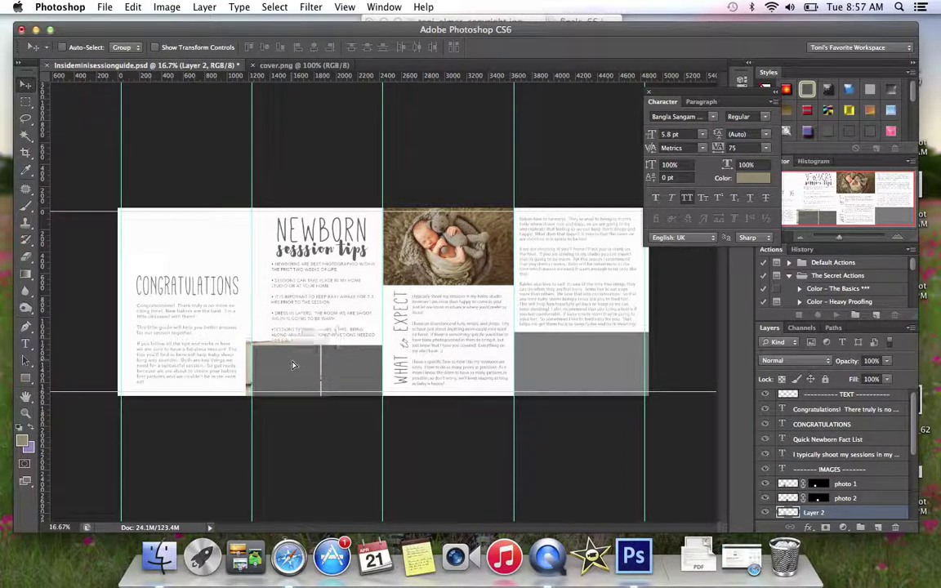
Move the announcement card photo's layer directly above photo 1 and clip it to that placeholder
left_click_drag(876, 514, 817, 476)
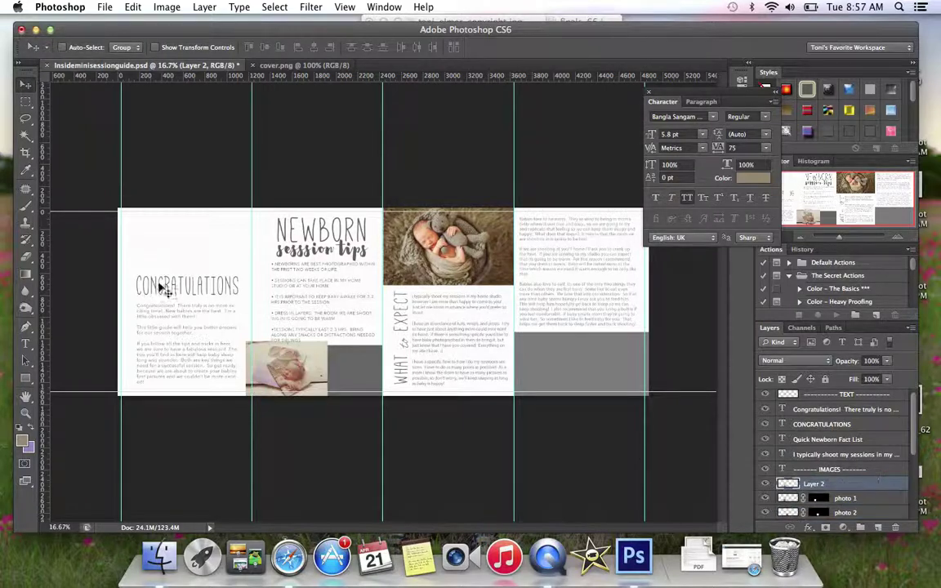
left_click(206, 8)
left_click(216, 200)
left_click(205, 7)
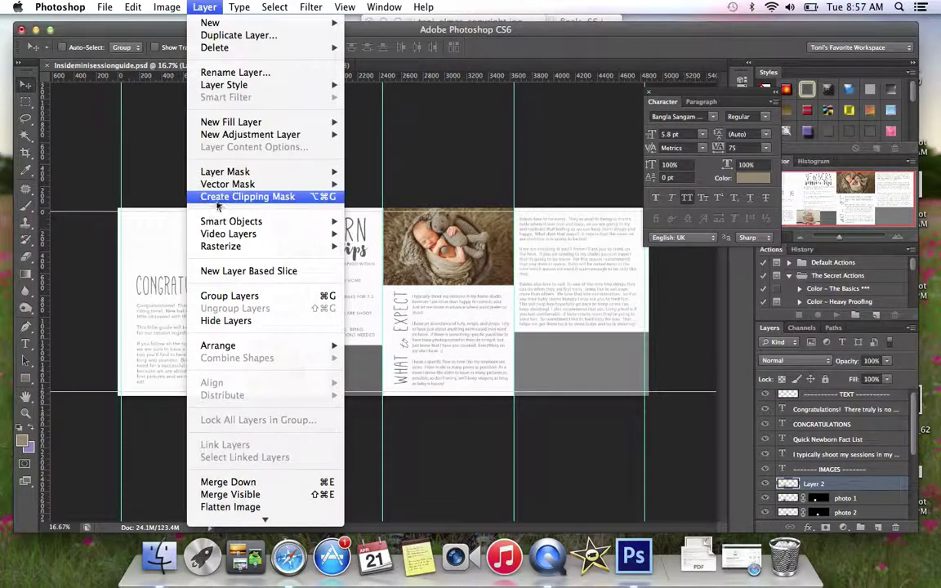
left_click(217, 200)
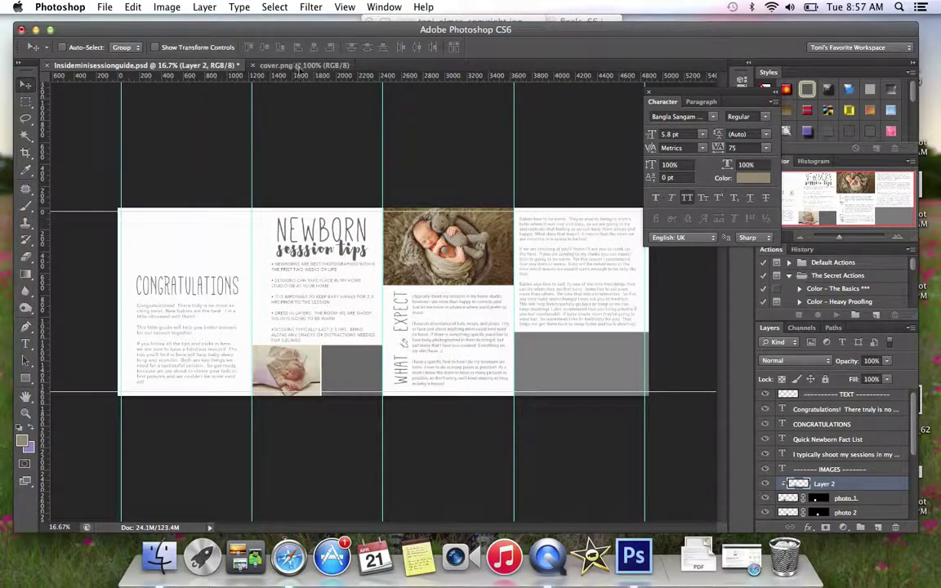
Float cover.png in its own window and resize it to 4.2 inches wide at 300 pixels/inch with proportions constrained
left_click_drag(300, 70, 348, 26)
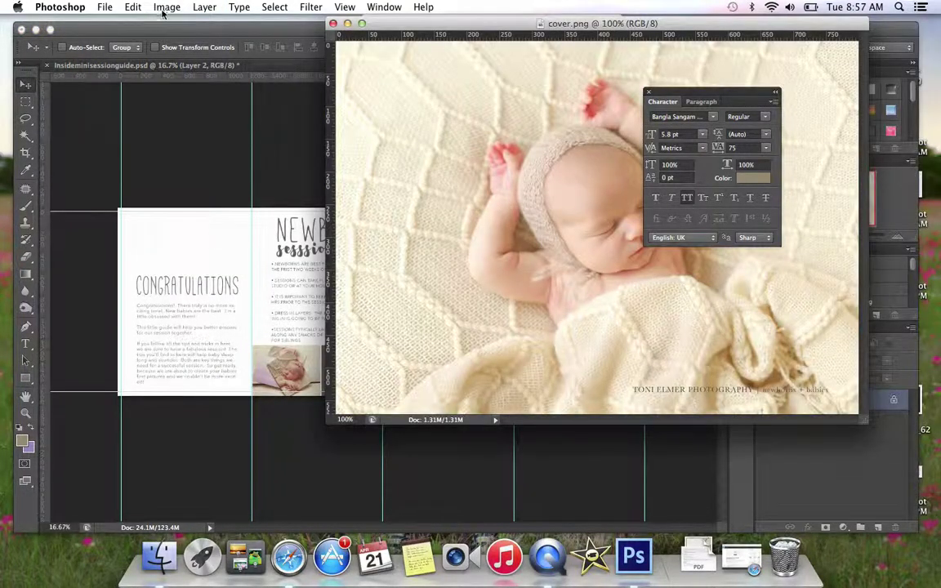
left_click(168, 8)
left_click(163, 9)
left_click(156, 11)
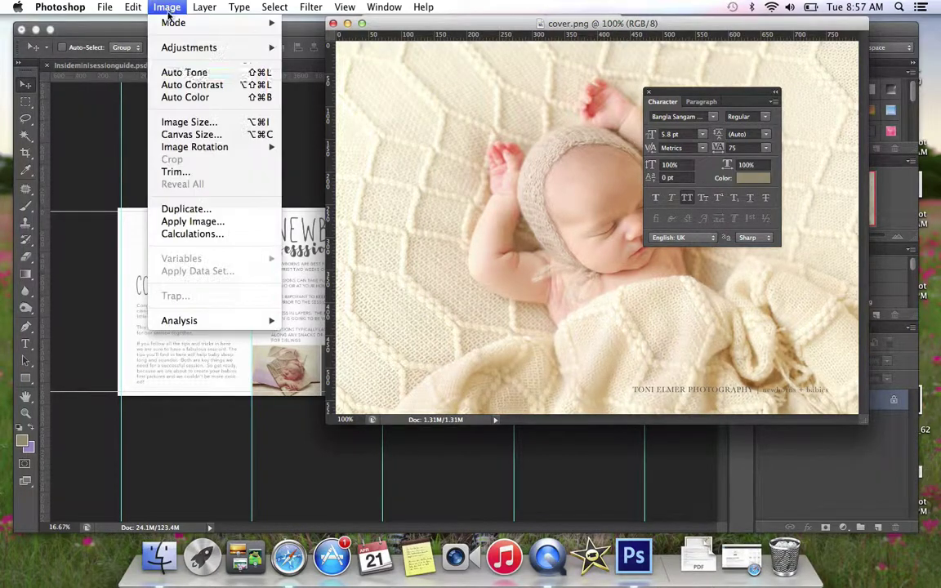
left_click(186, 123)
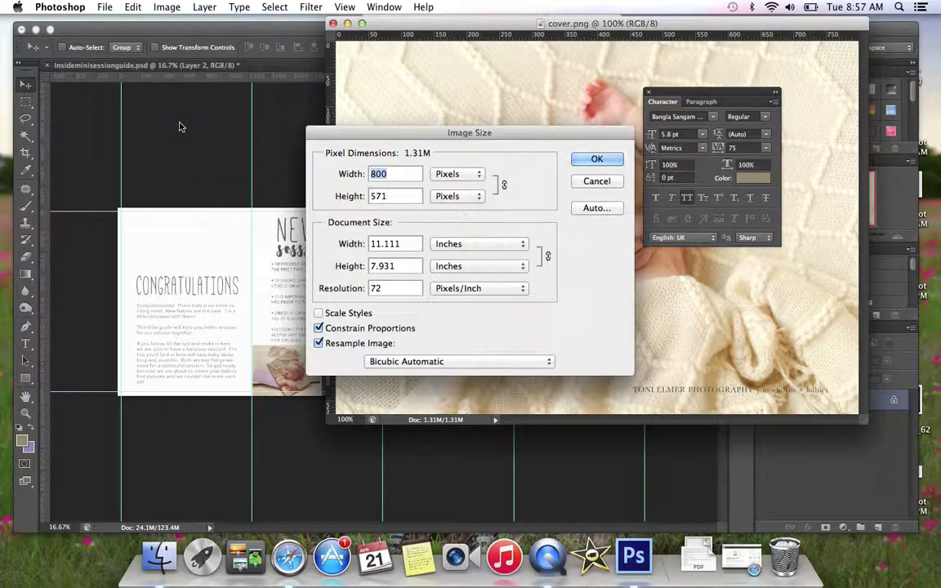
double_click(402, 245)
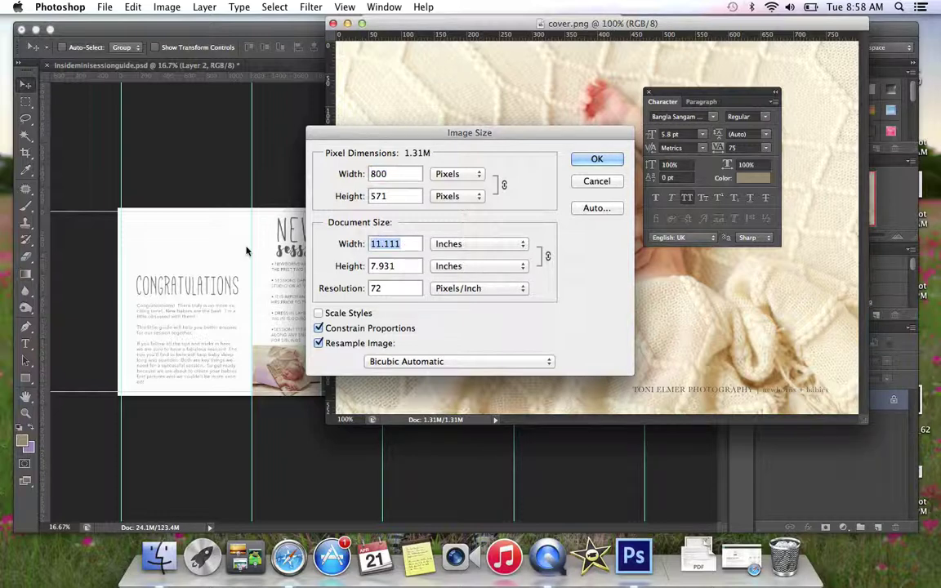
type("4.2")
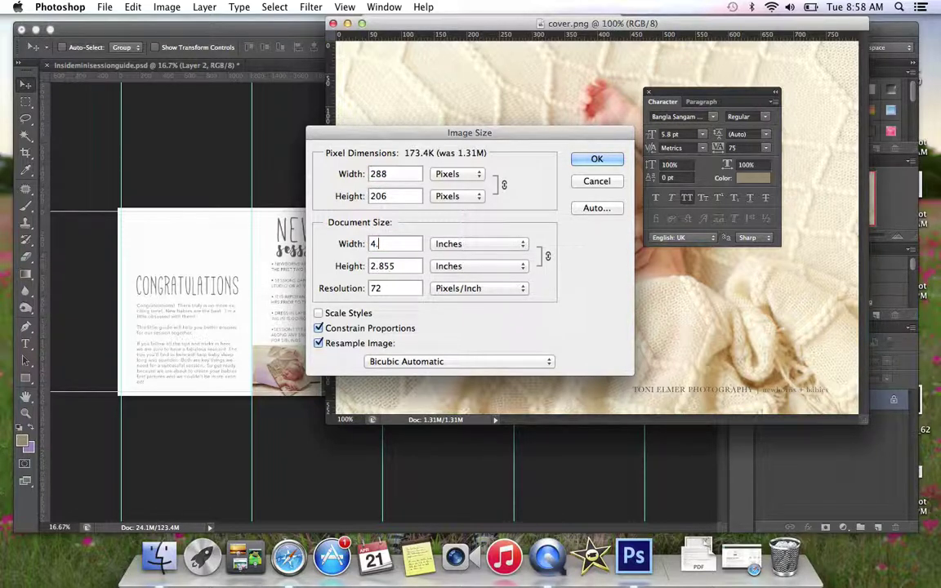
key("Tab")
key("Tab")
type("288")
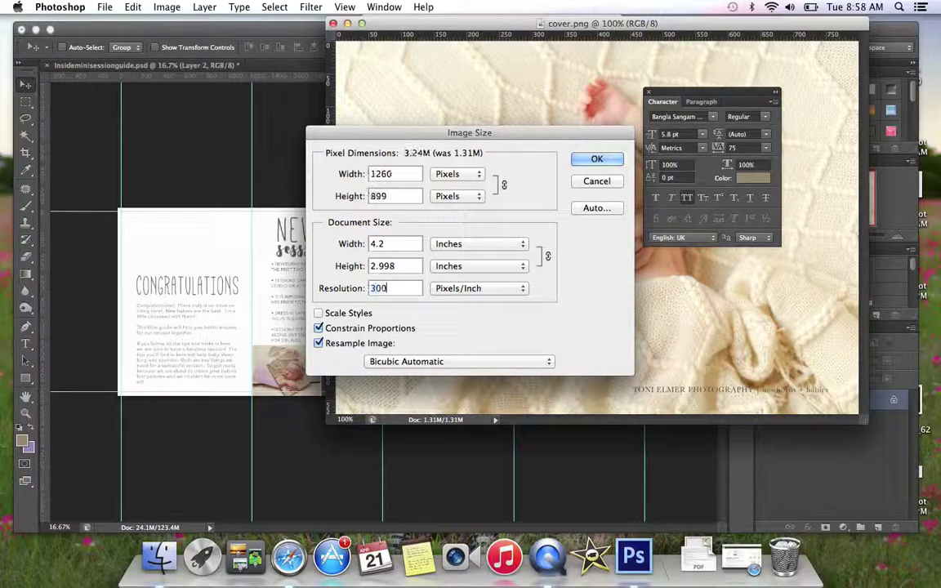
key("Return")
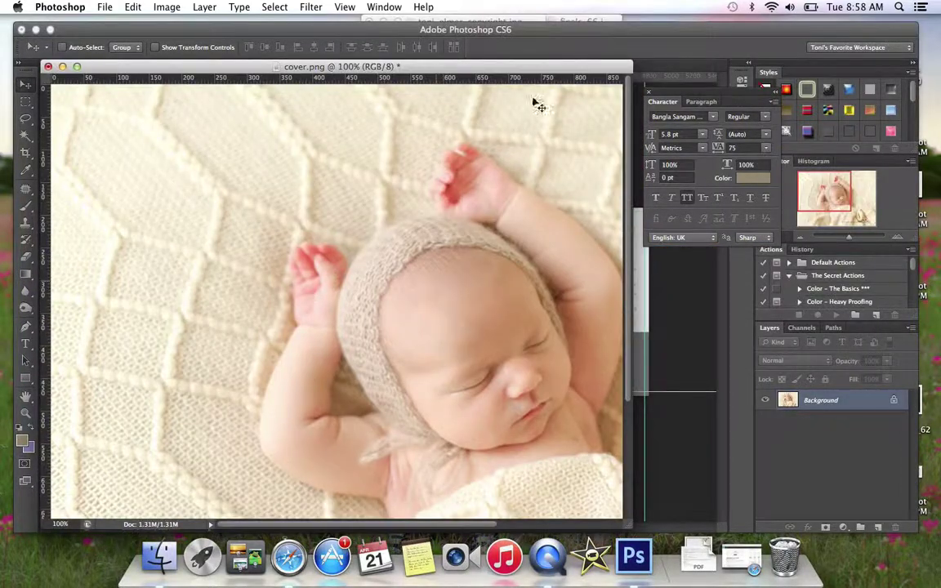
Copy the cover.png photo into the session guide over the last panel's placeholder, and clip its layer to photo 4
left_click(672, 359)
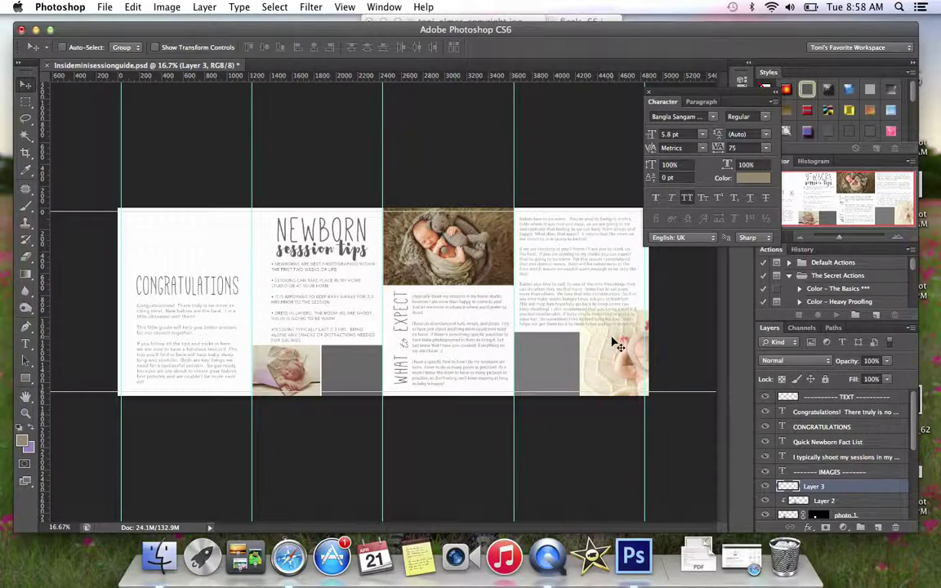
left_click_drag(616, 338, 543, 355)
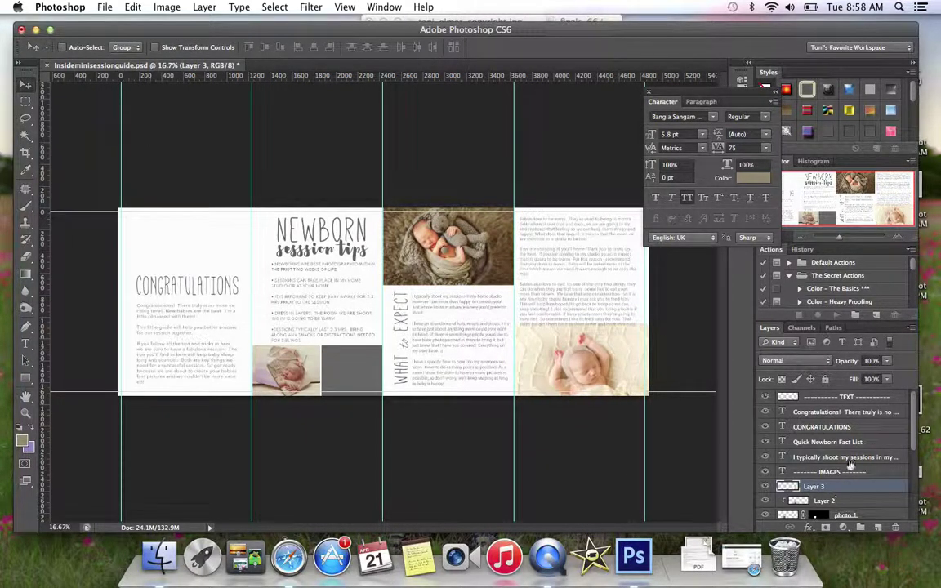
scroll(849, 465, "down", 5)
scroll(849, 446, "up", 3)
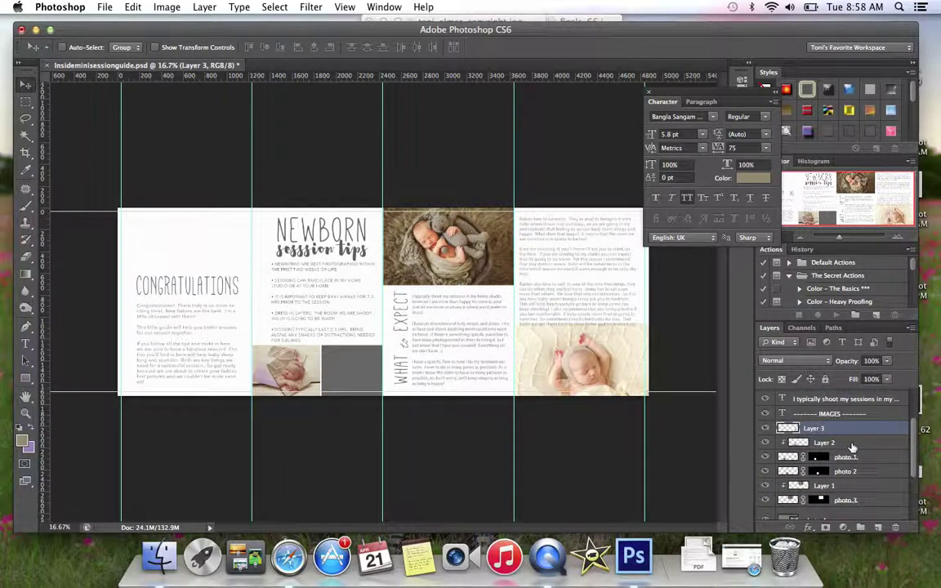
left_click_drag(872, 431, 886, 469)
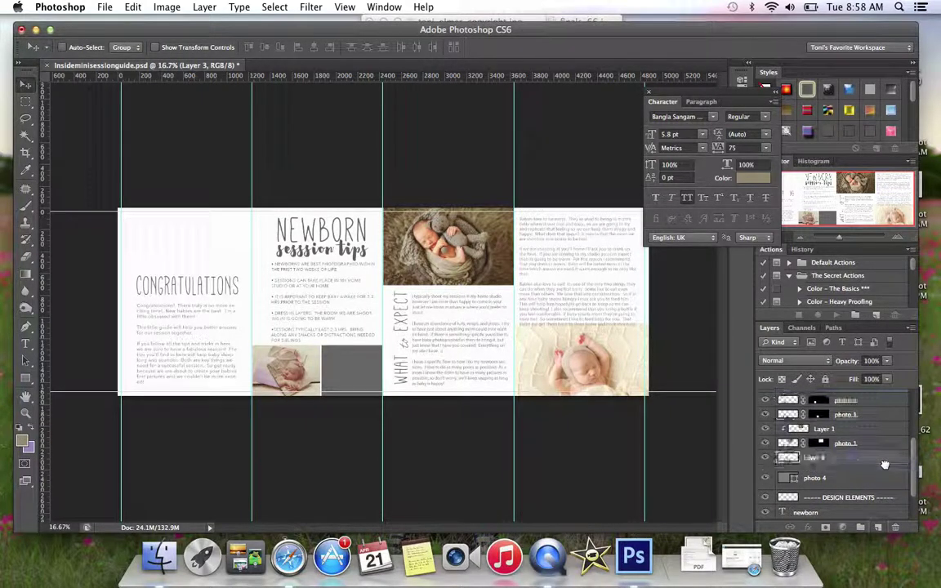
left_click(199, 7)
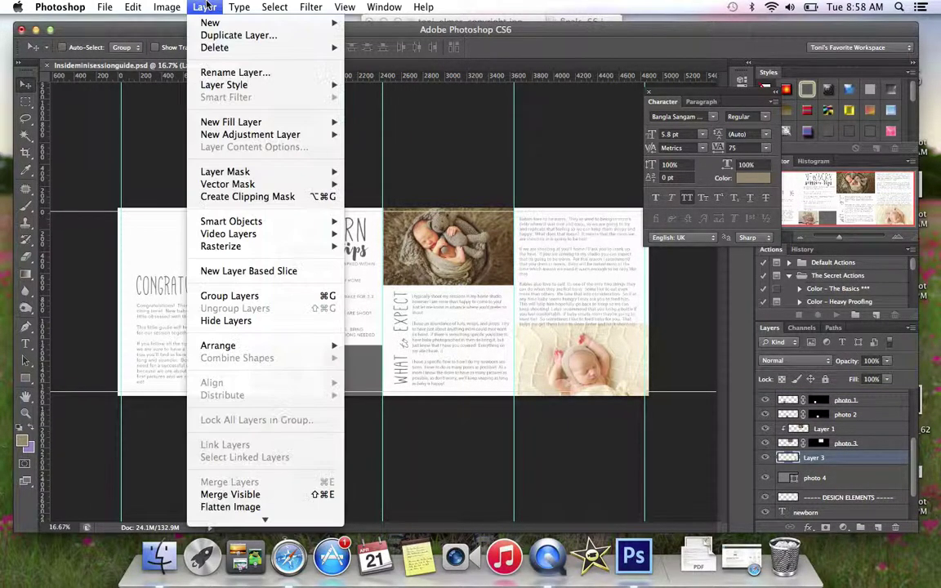
left_click(232, 196)
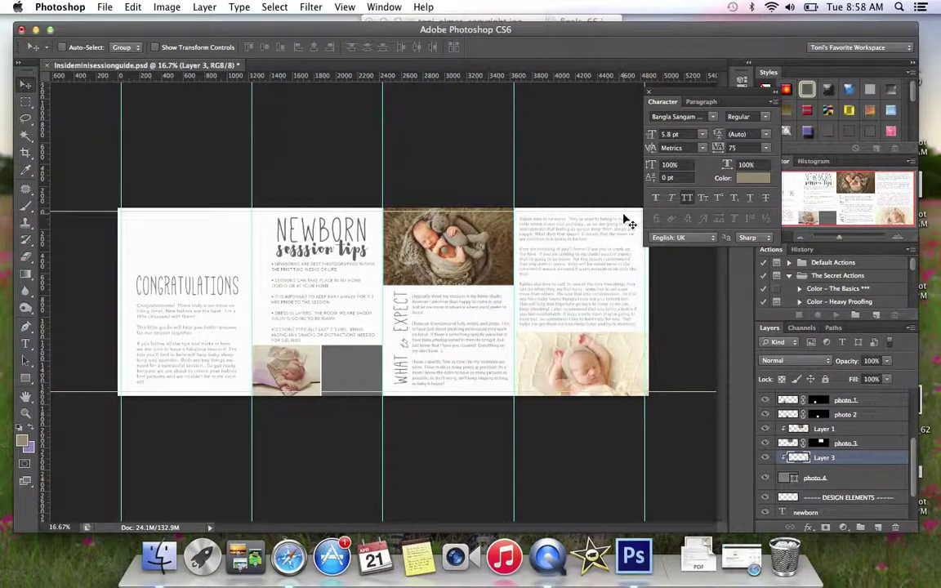
Open the paragraph below the Congratulations heading for editing with the Type tool and look through the available fonts
left_click(26, 343)
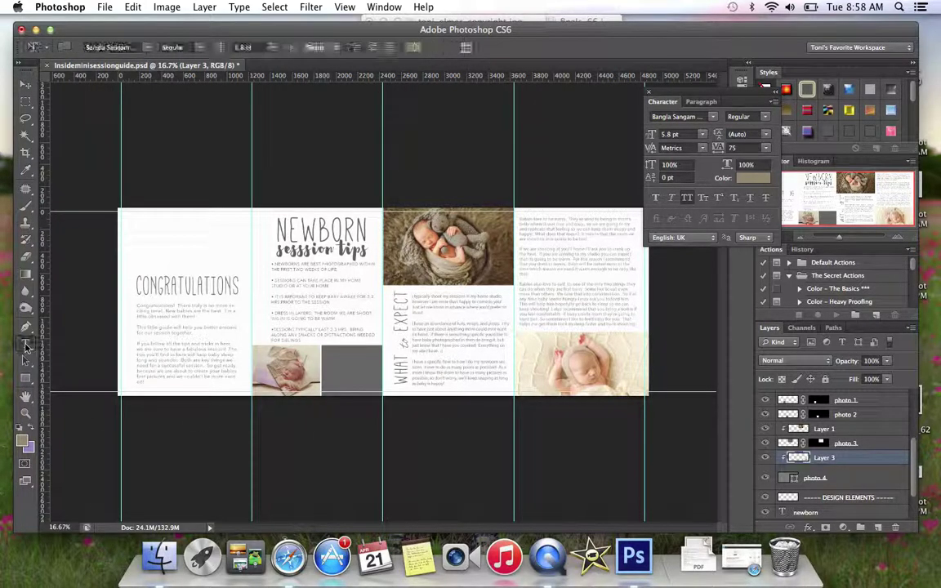
left_click(187, 305)
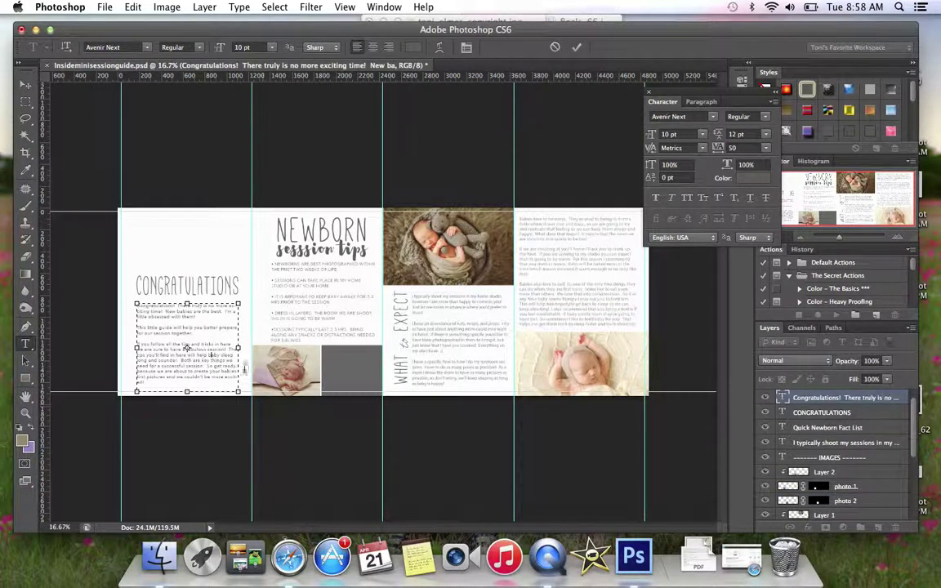
left_click(147, 49)
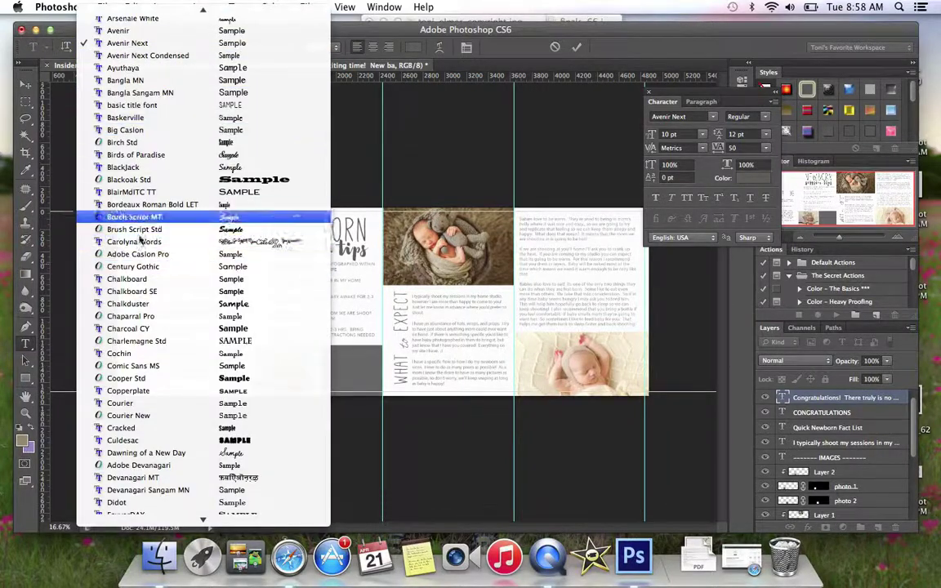
left_click(435, 126)
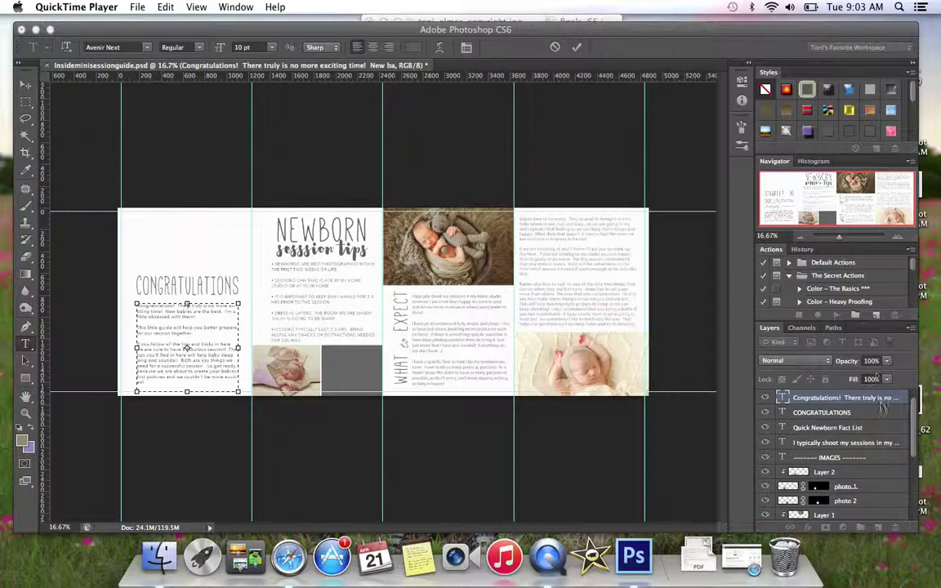
Finish editing the Congratulations paragraph and flatten the session guide into a single background layer
left_click(881, 407)
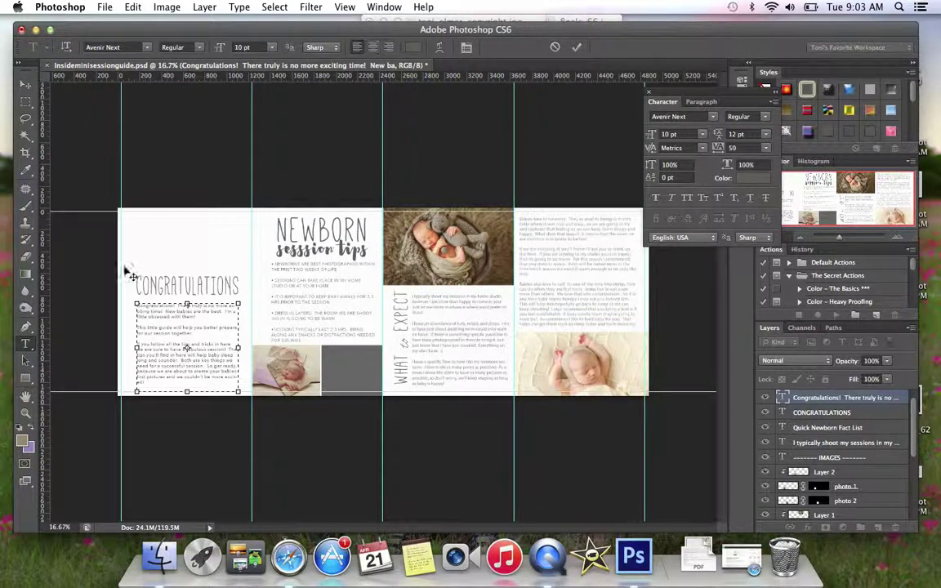
left_click(205, 8)
left_click(249, 481)
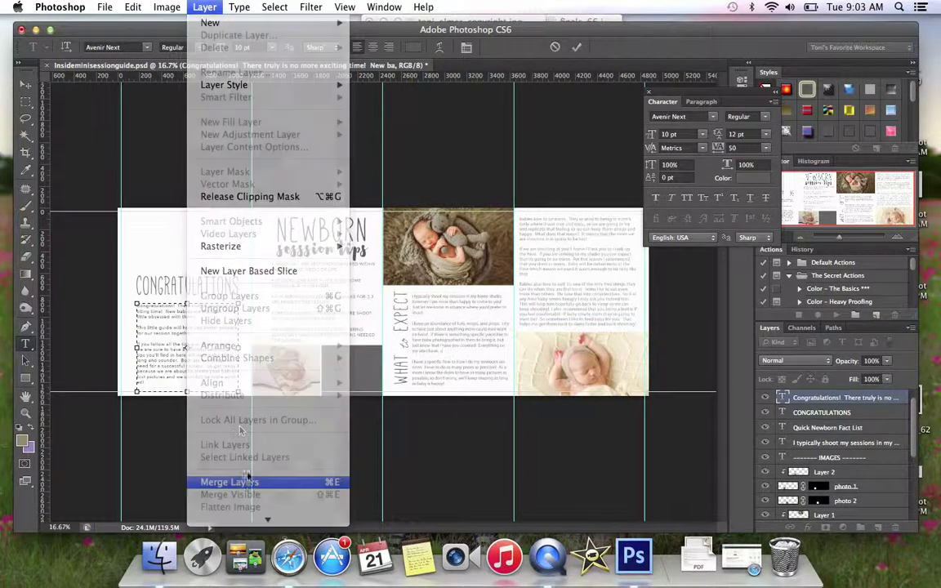
left_click(203, 8)
mouse_move(277, 517)
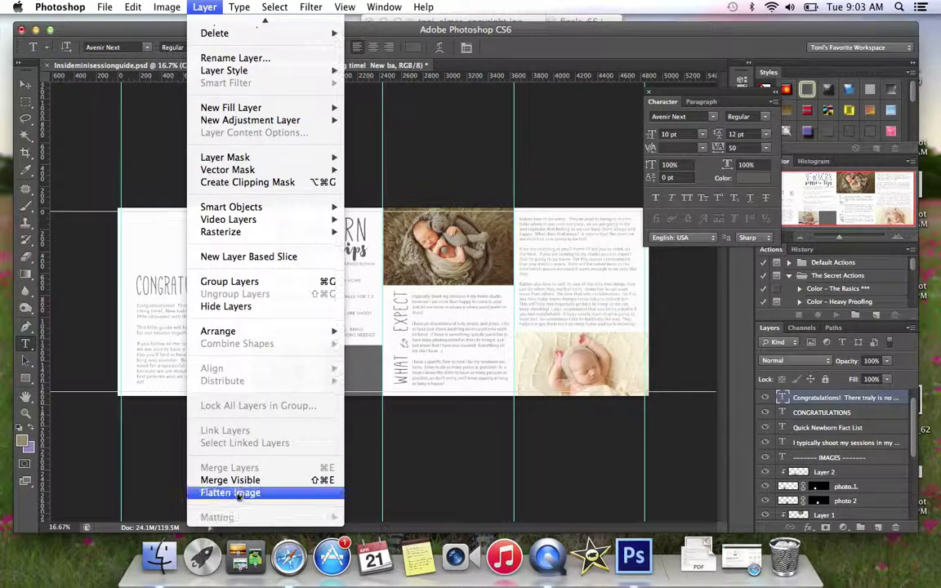
left_click(230, 494)
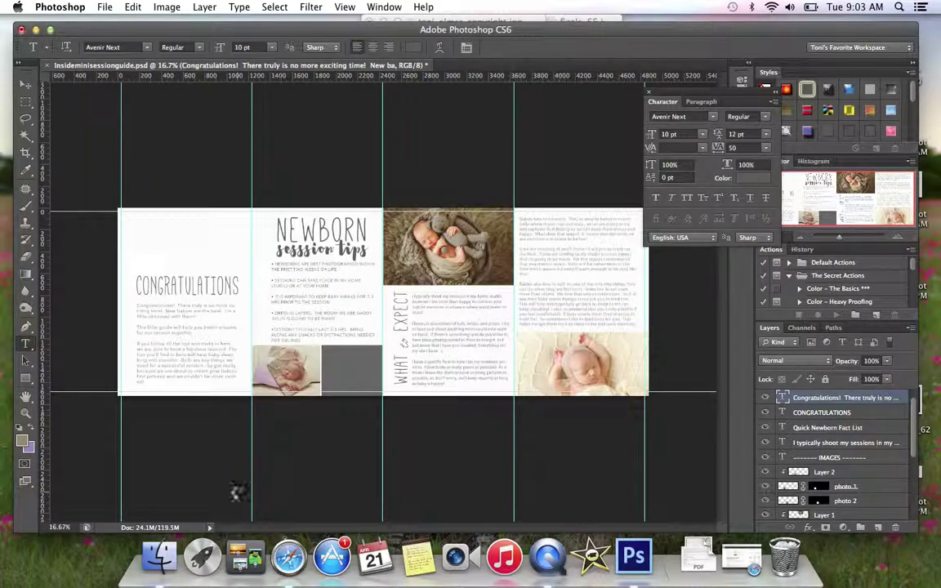
left_click(105, 8)
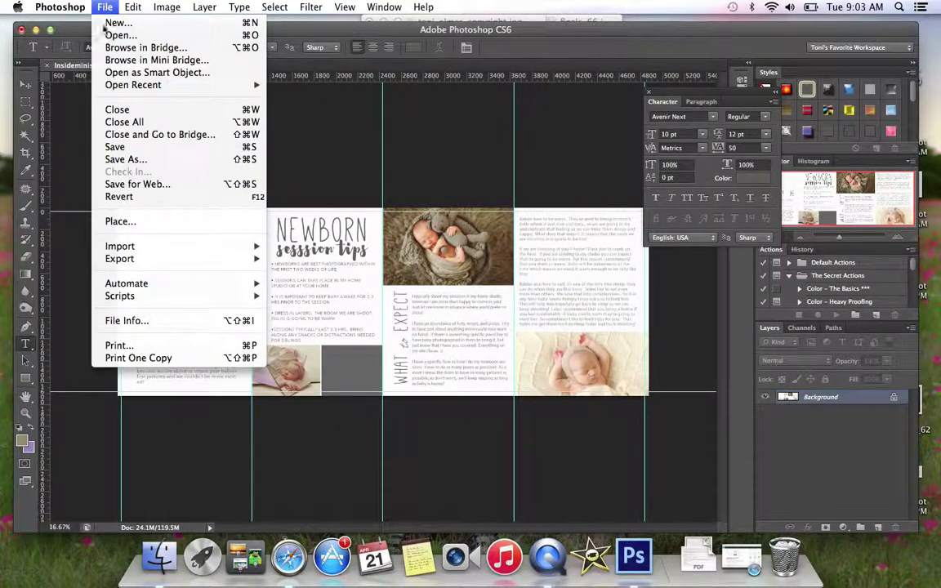
left_click(115, 160)
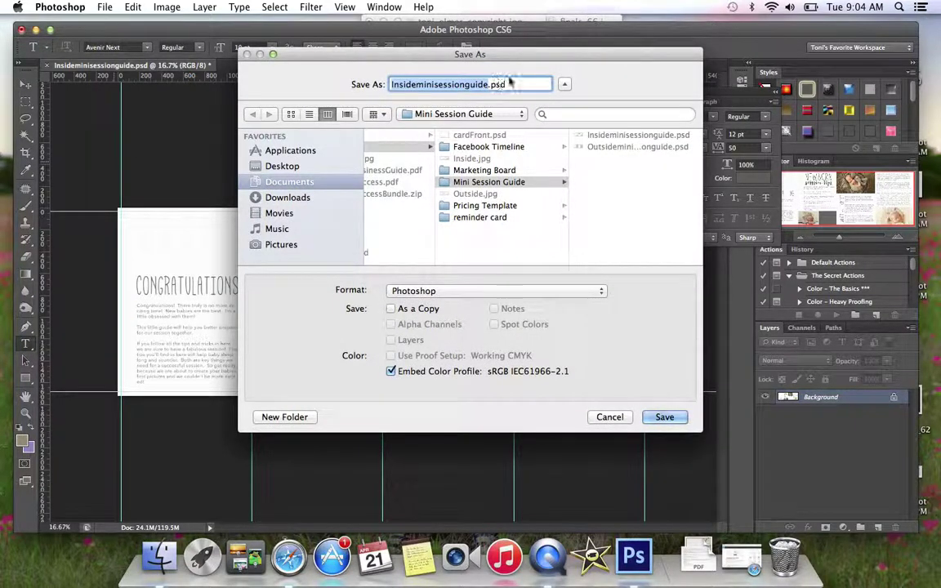
left_click(607, 418)
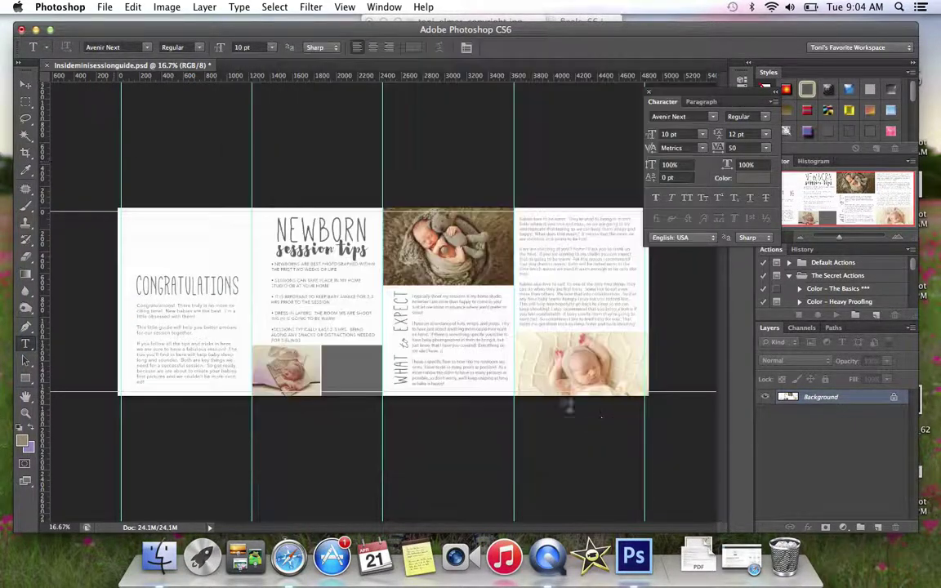
left_click(153, 7)
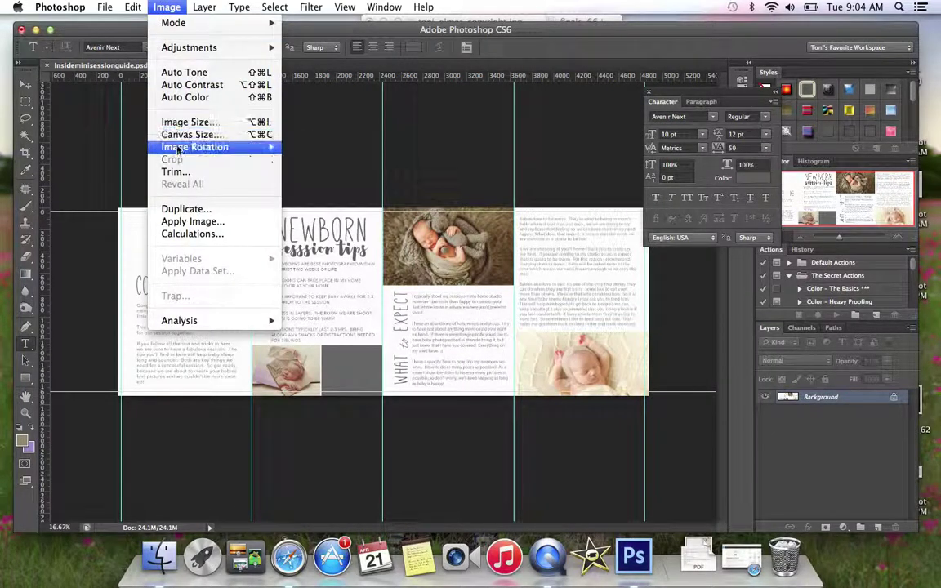
left_click(178, 209)
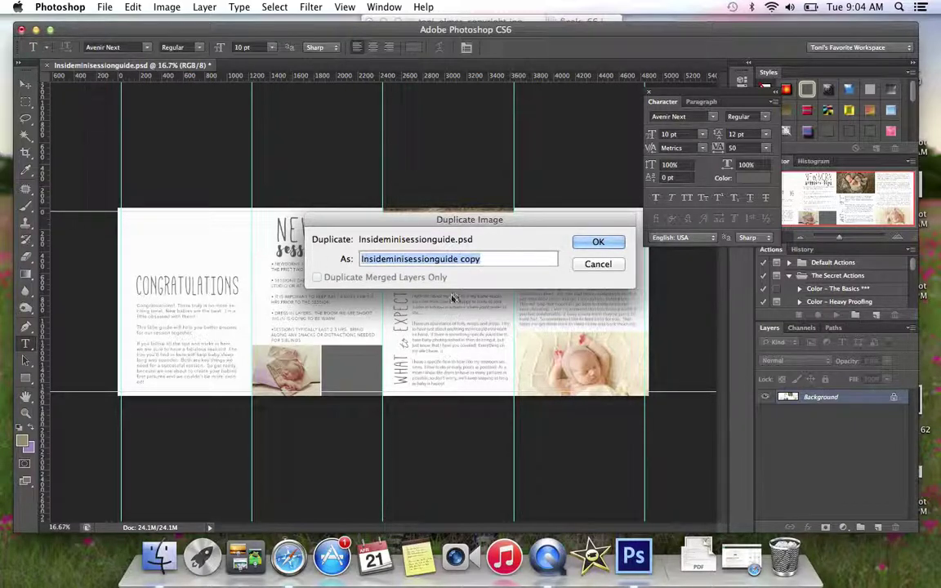
left_click(605, 265)
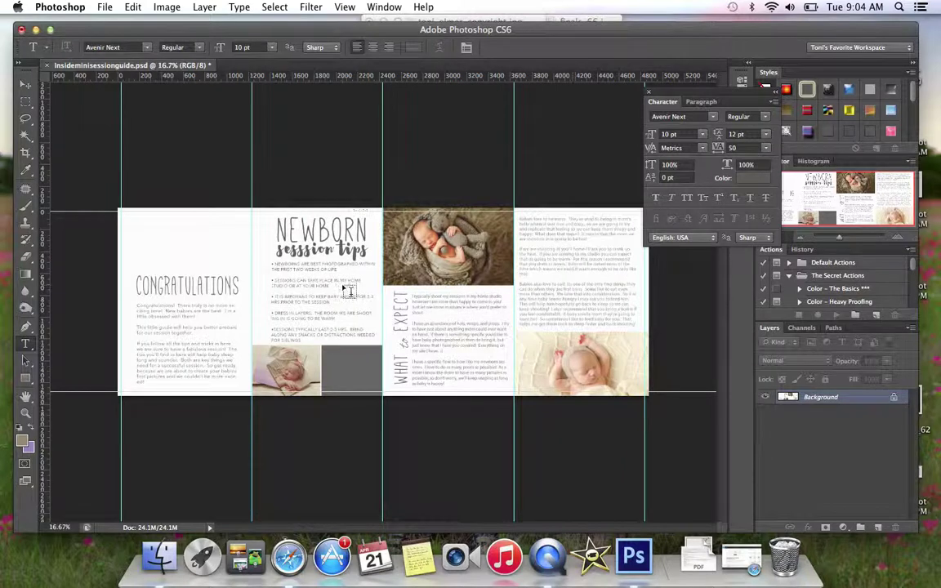